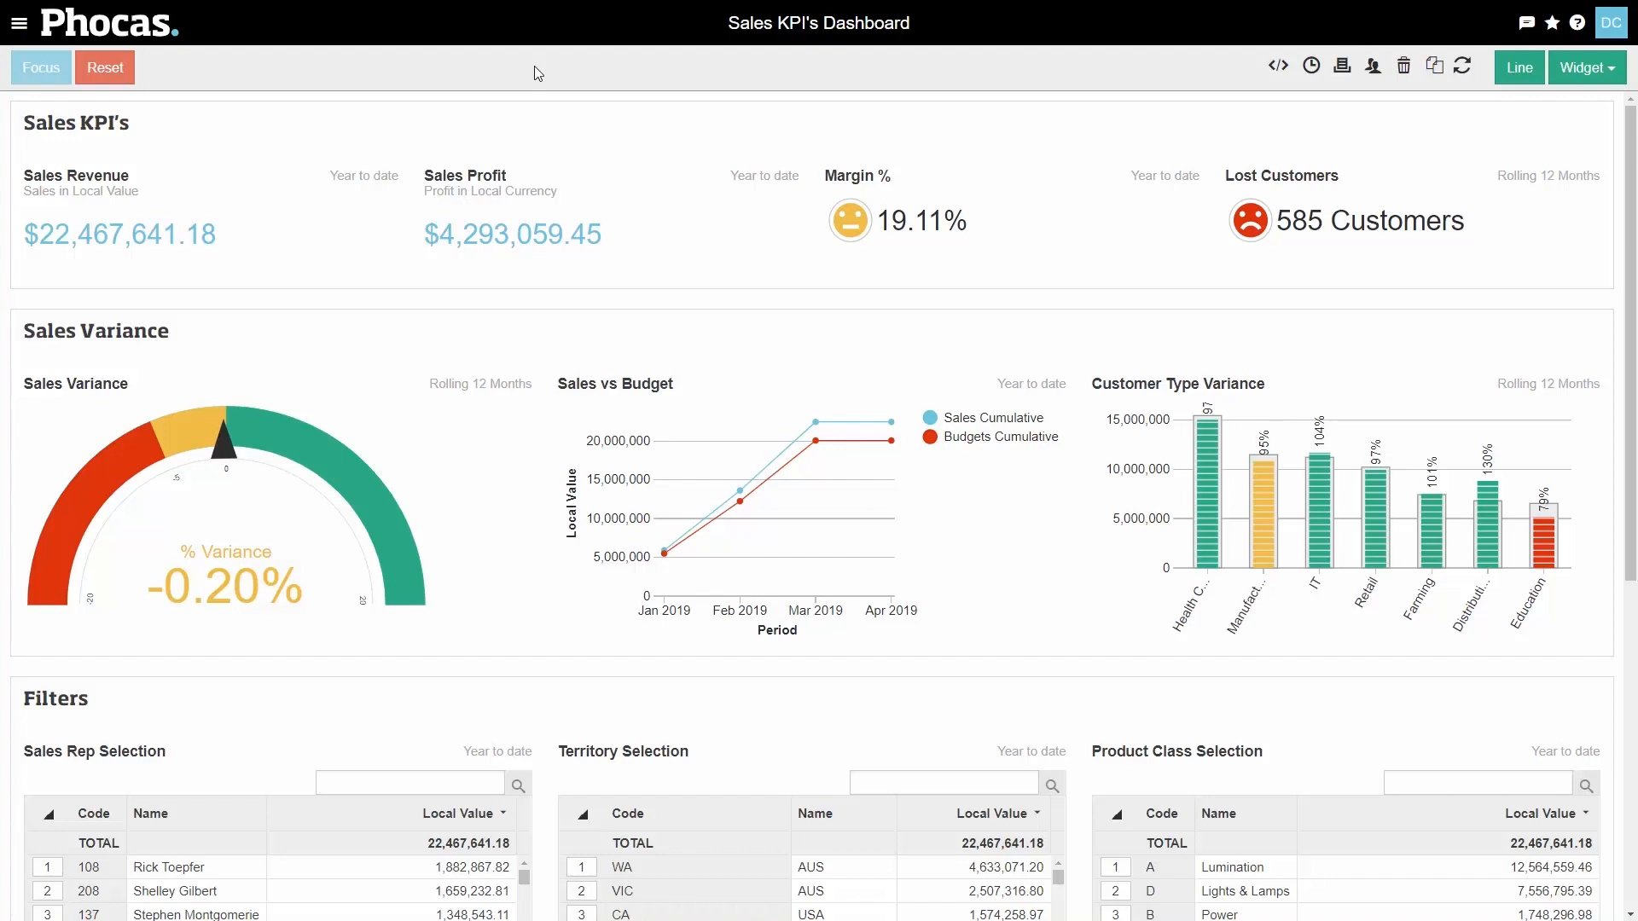
- Focus the Sales KPI's dashboard on the Education customer type
mouse_move(1549, 536)
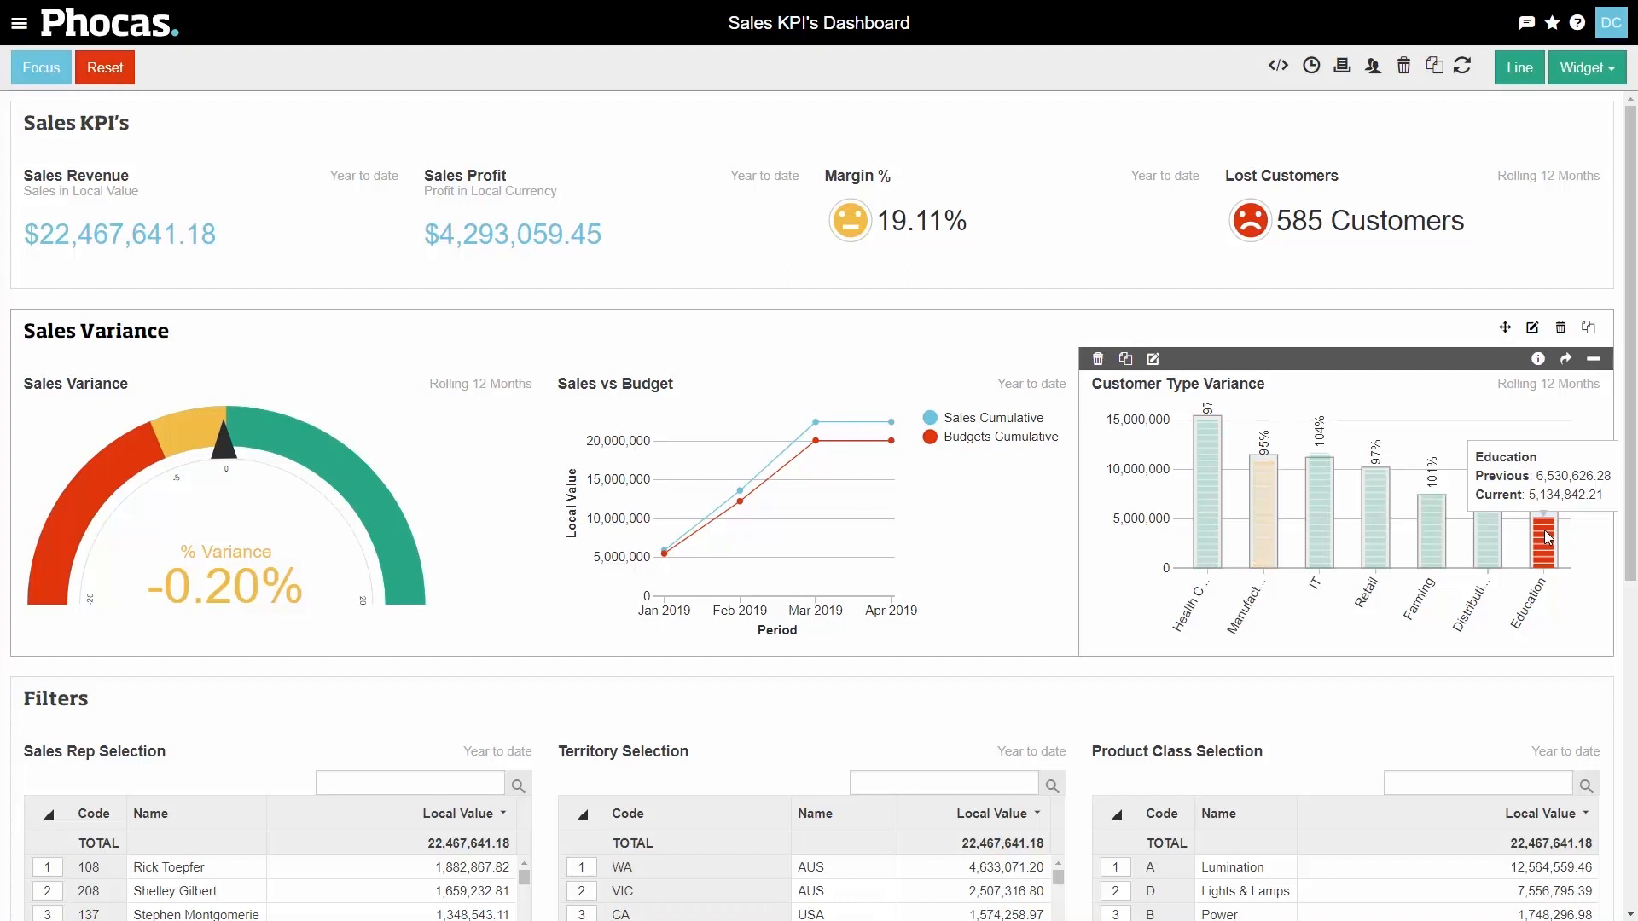
left_click(34, 65)
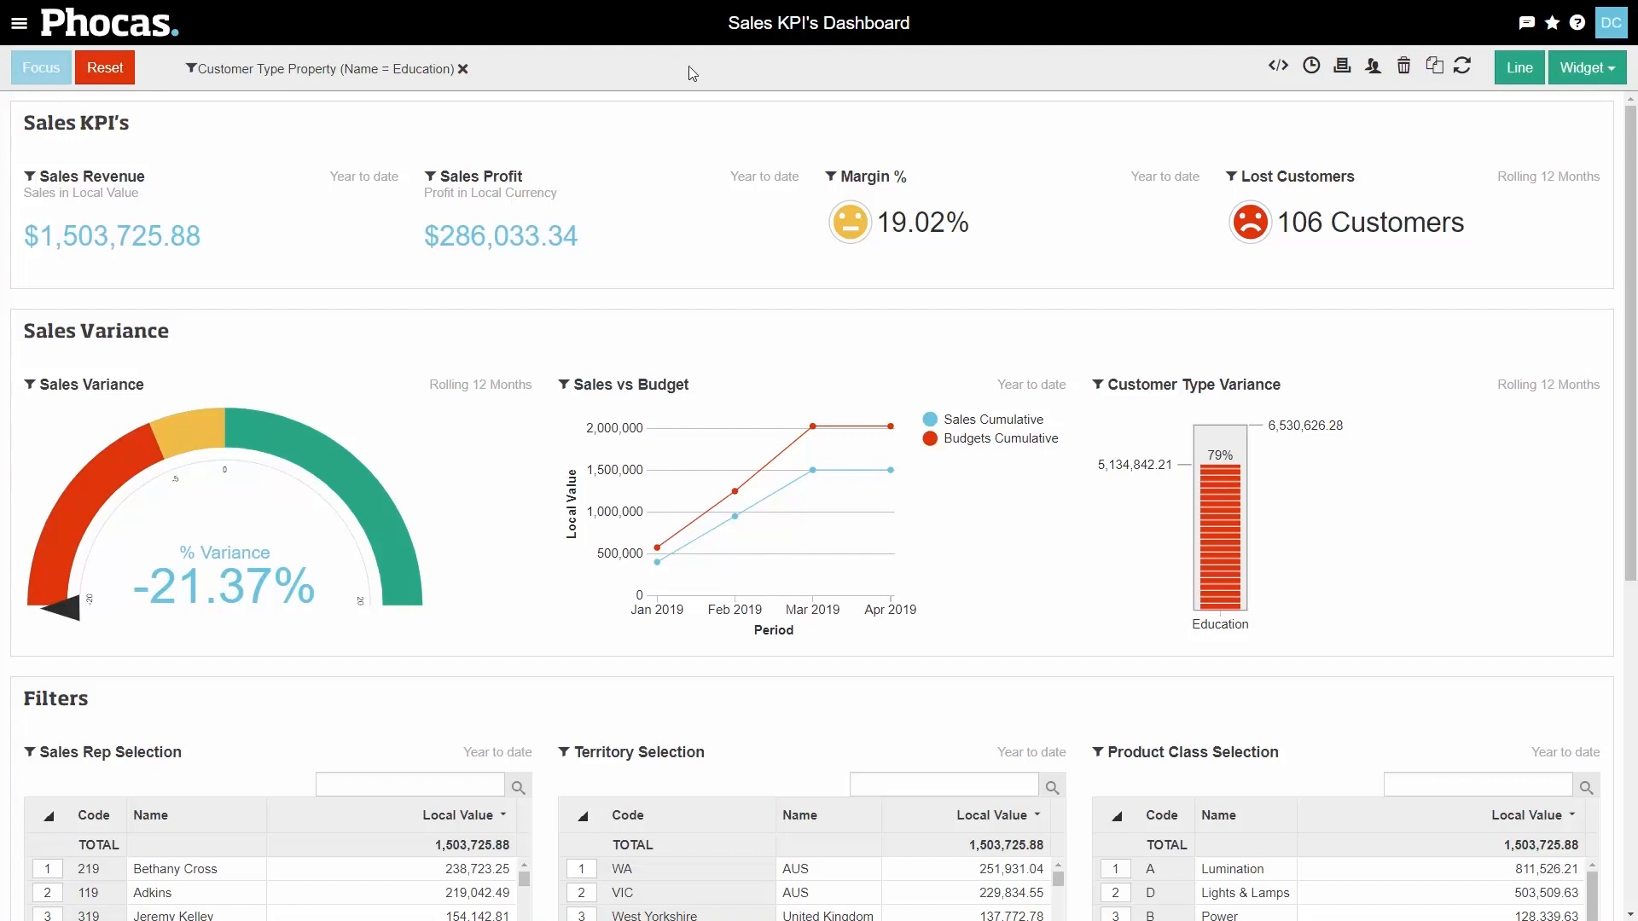
- Open the Lost Customers widget for analysis
mouse_move(1573, 149)
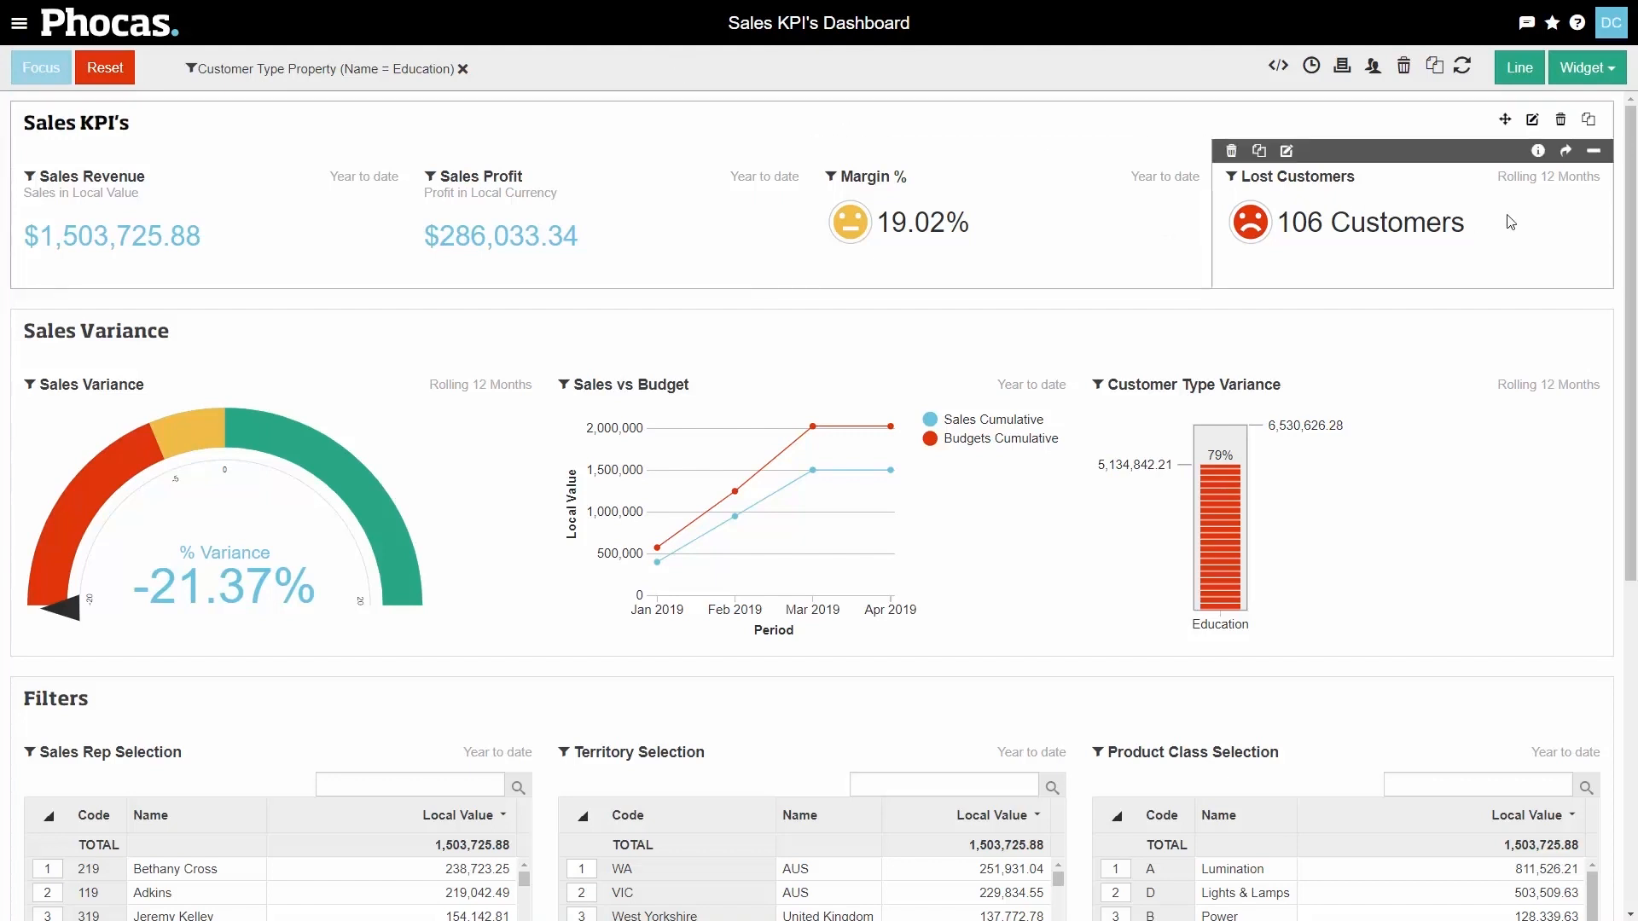
left_click(1568, 154)
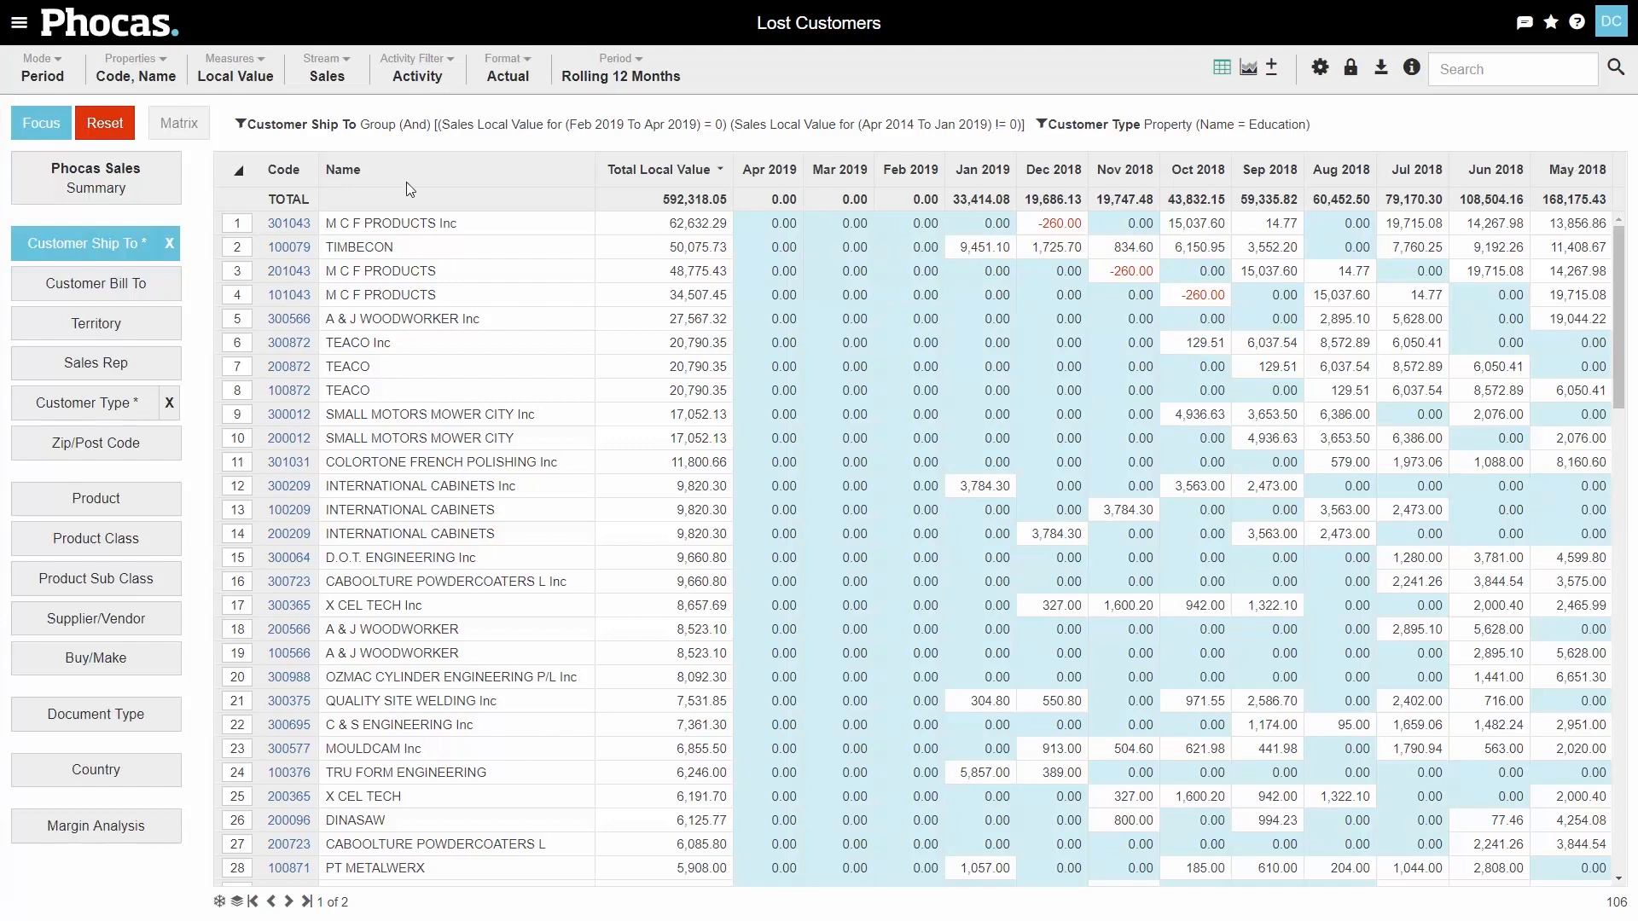
- Drill the top lost customer, M C F PRODUCTS Inc, down to its products
left_click(250, 223)
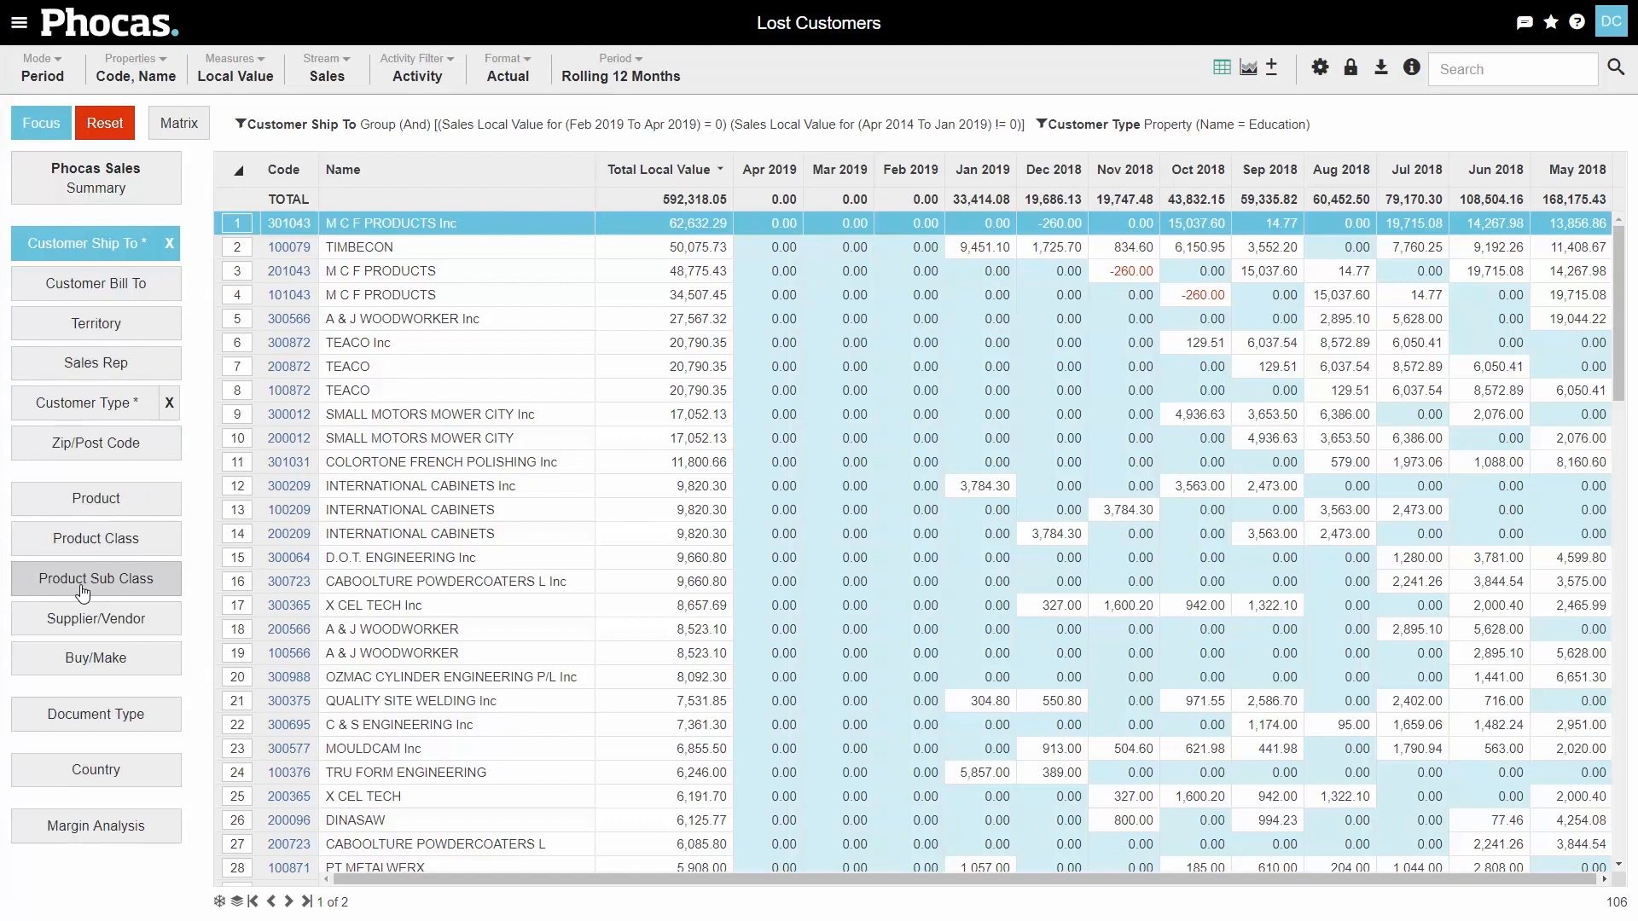
left_click(42, 503)
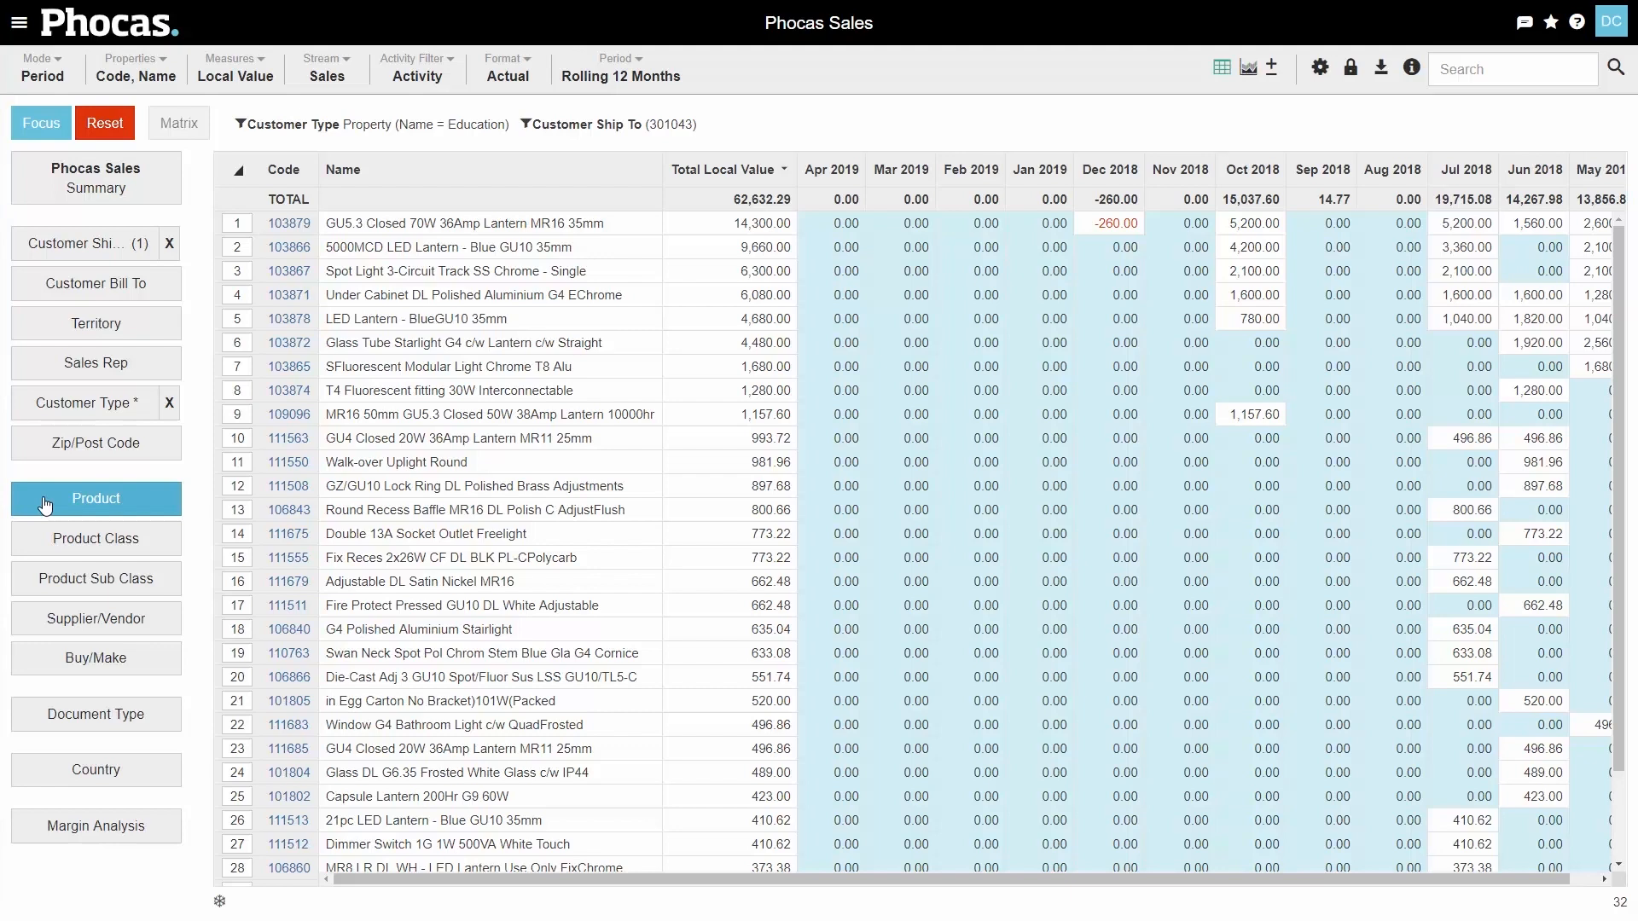
- Reset the analysis and show sales by Product Sub Class in Variance mode
left_click(114, 133)
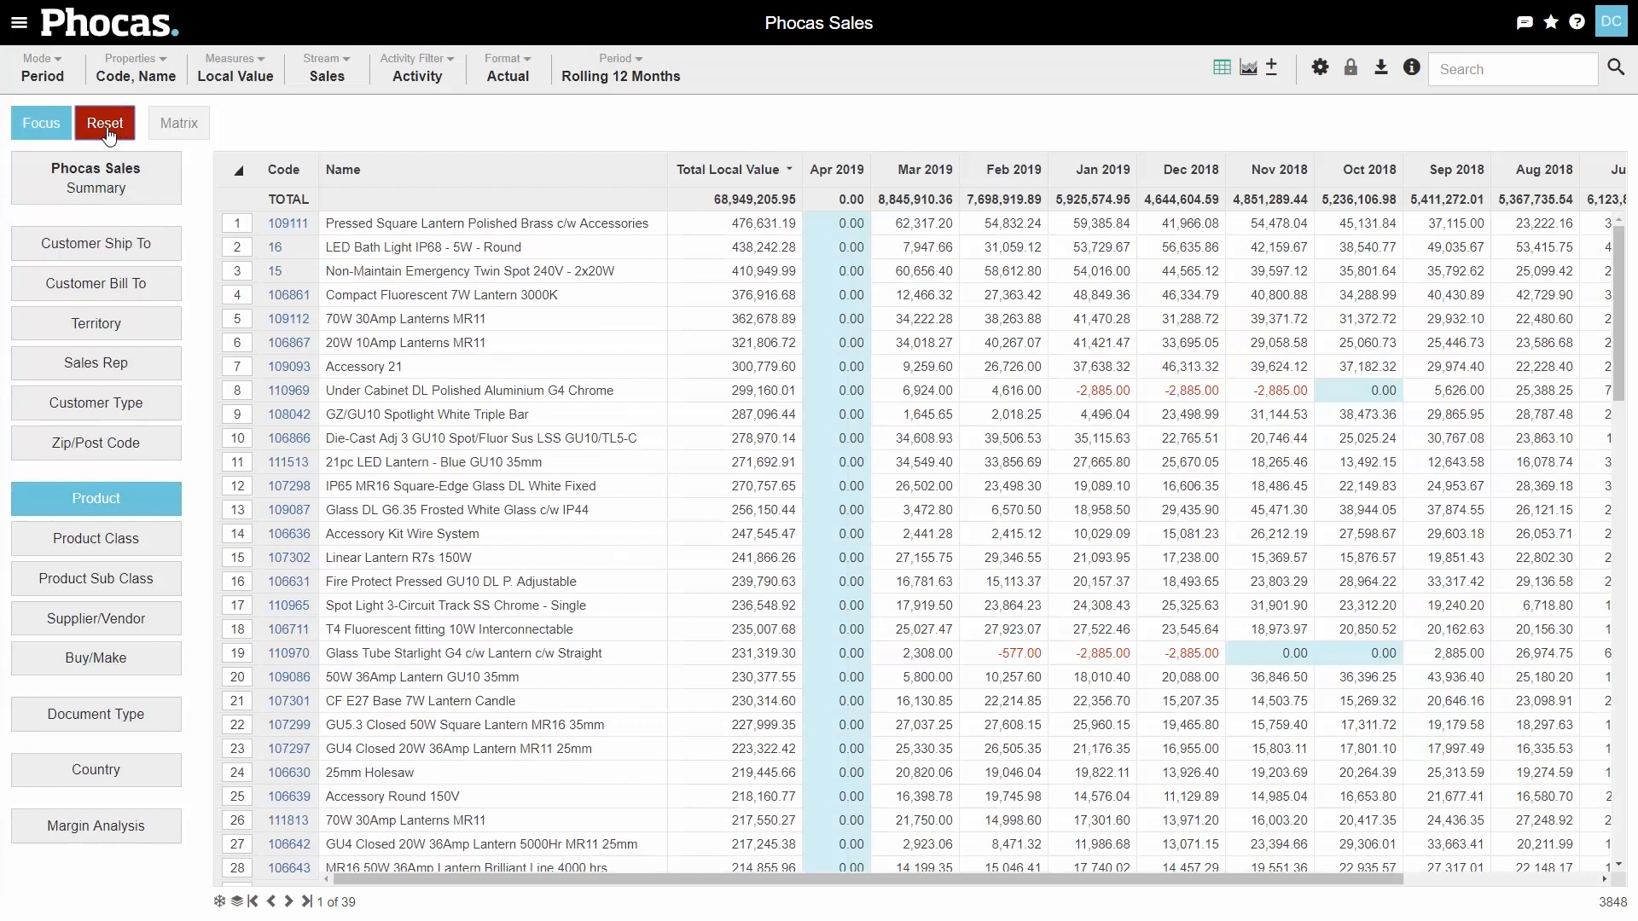
left_click(58, 563)
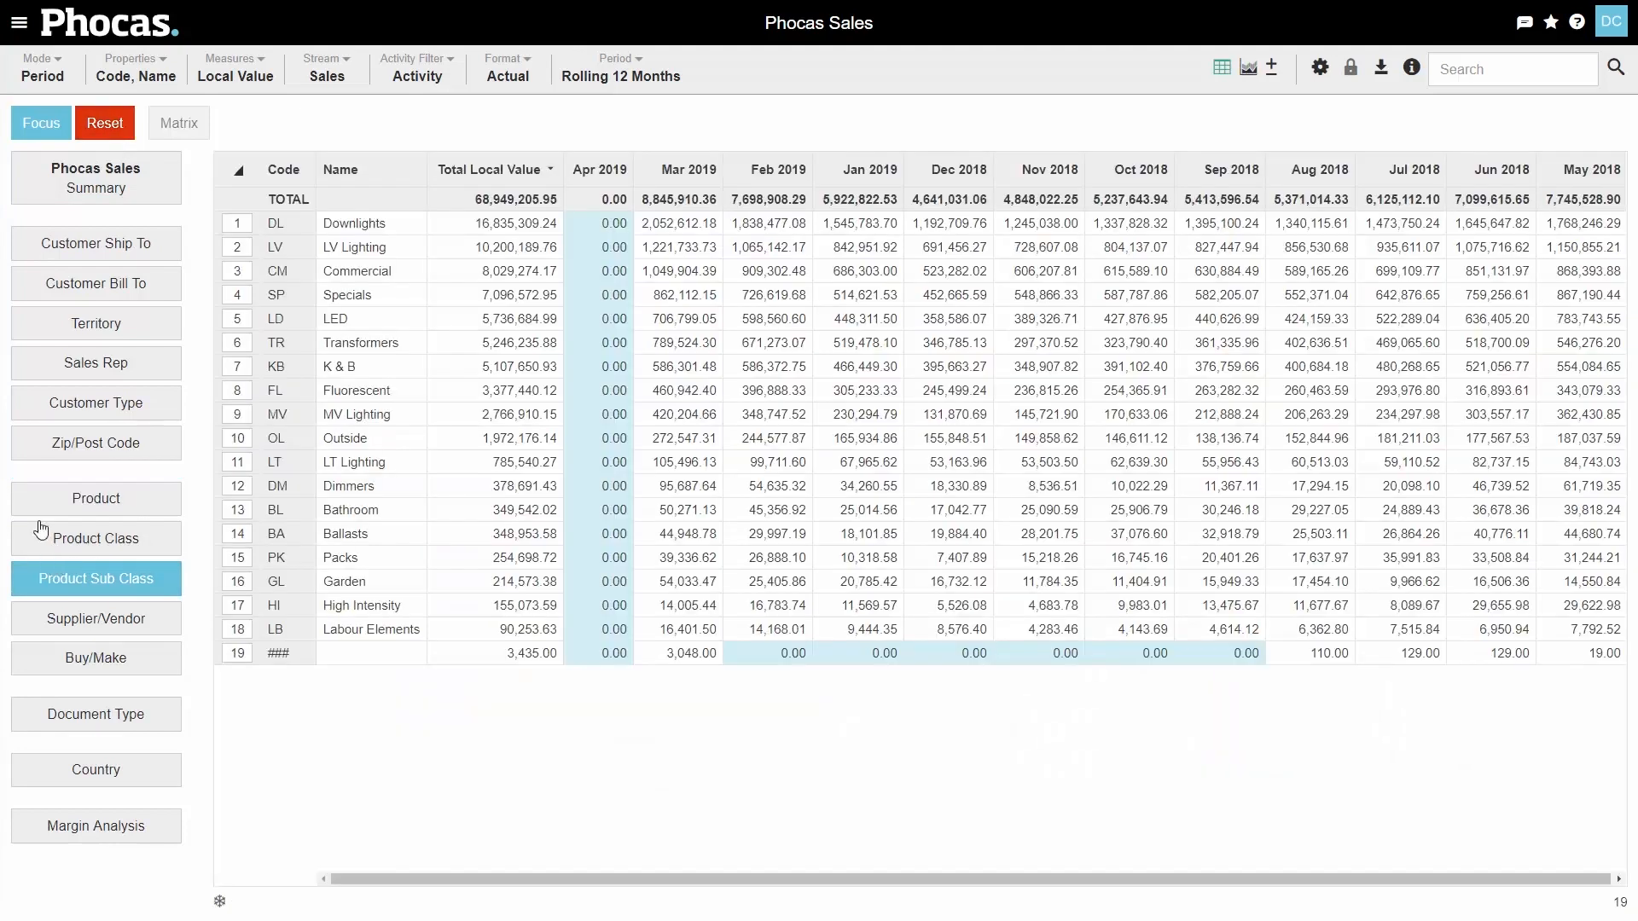
left_click(43, 75)
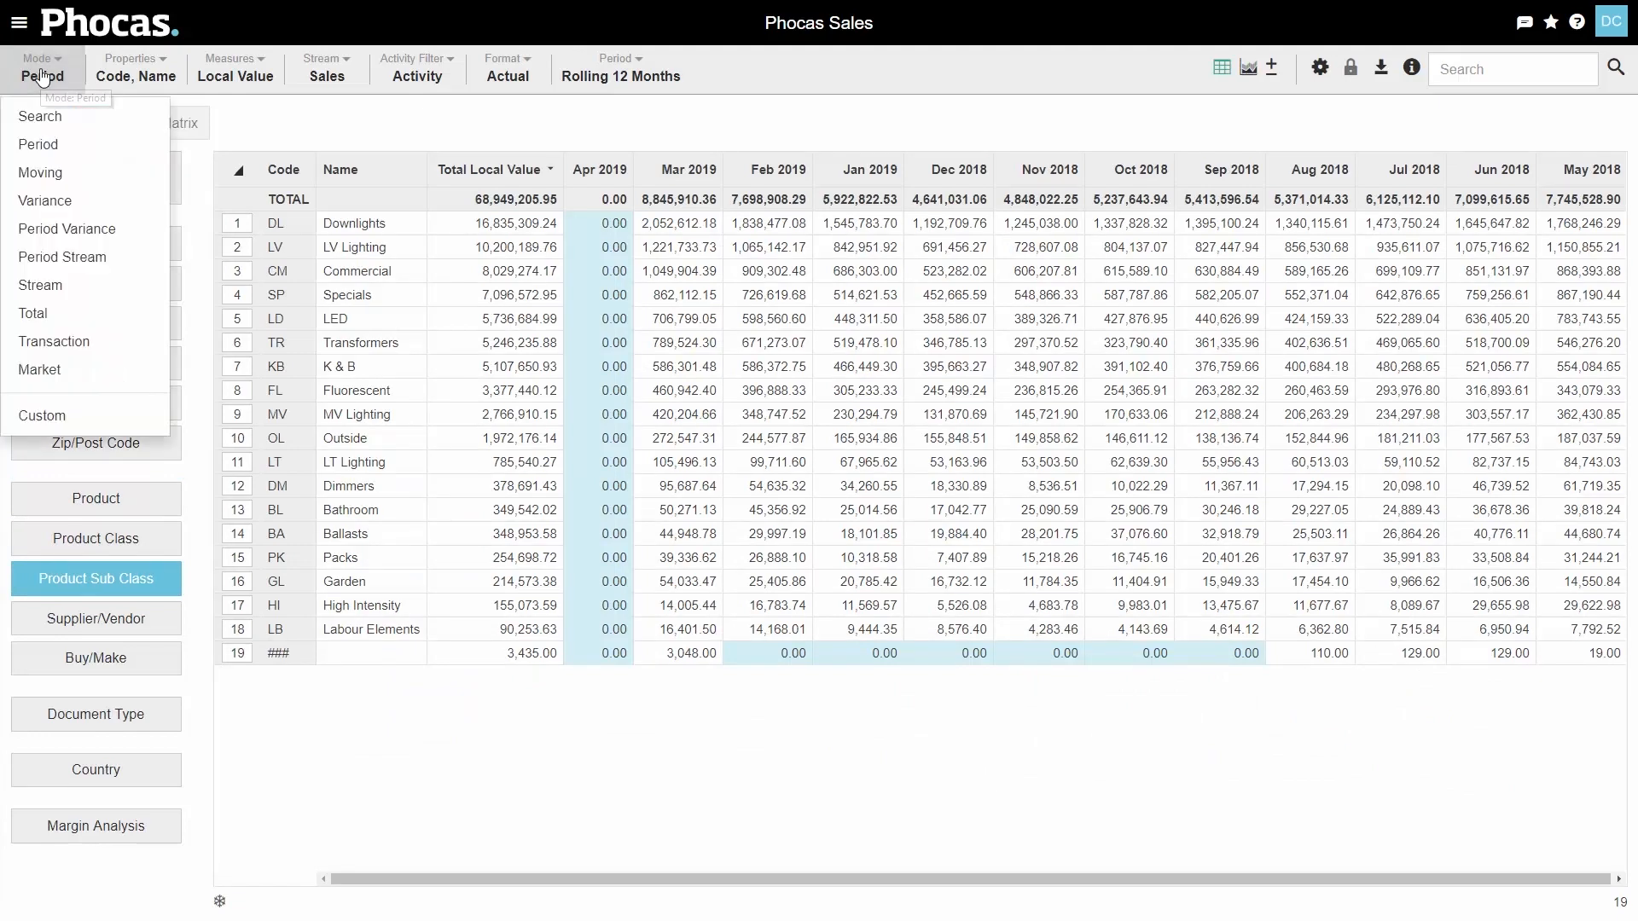
left_click(73, 205)
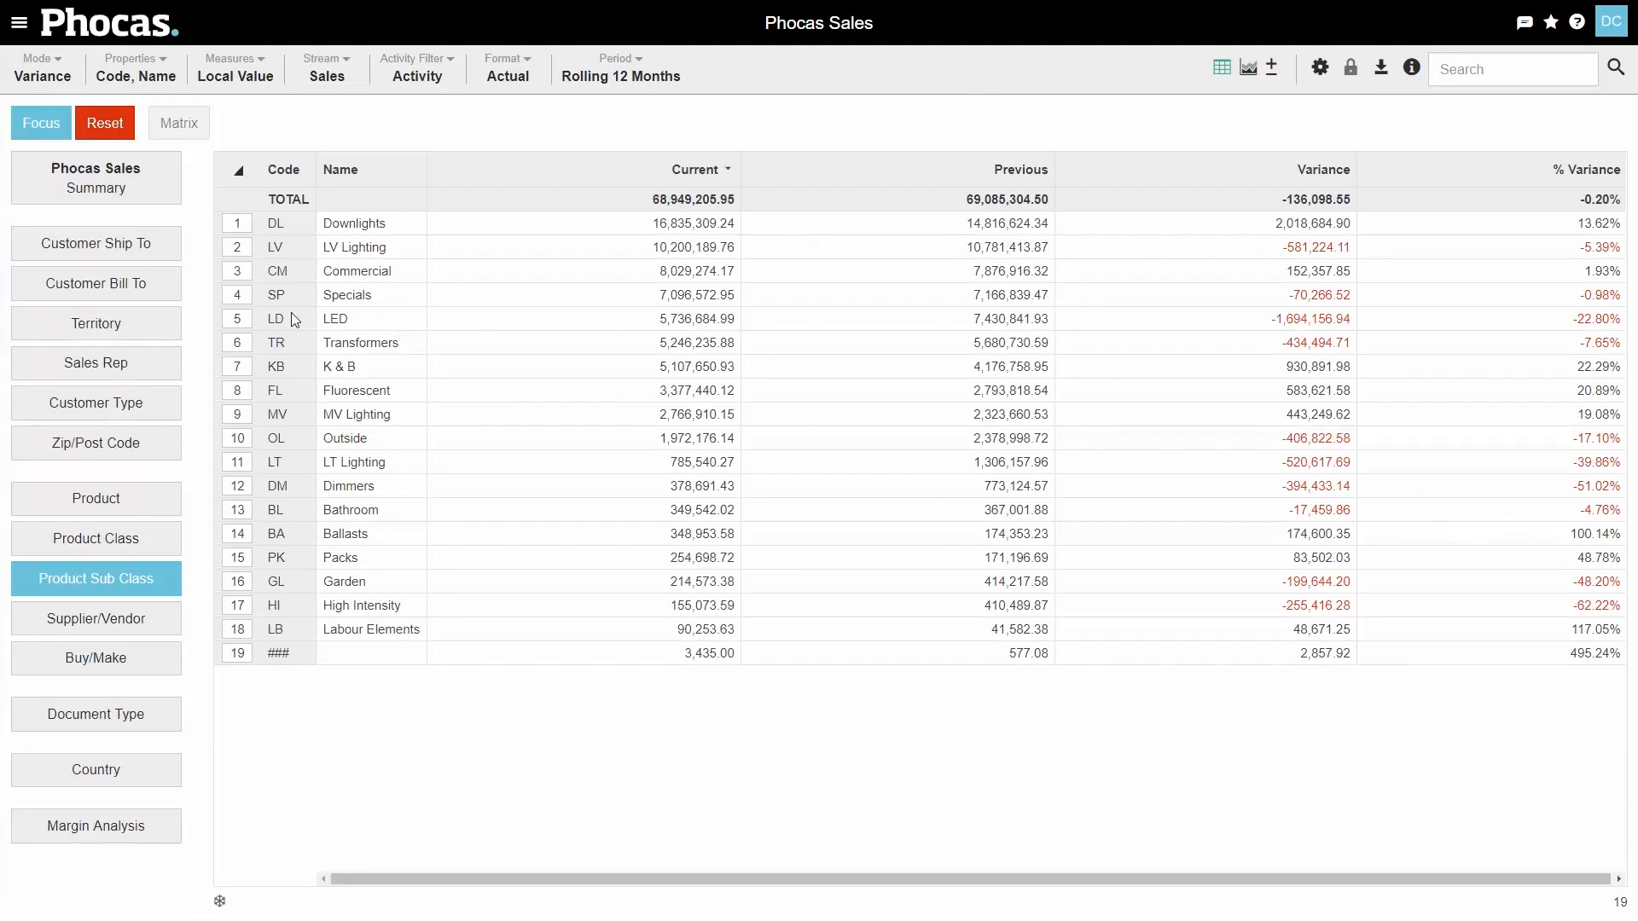
- Drill the LED sub-class down by Territory, then the VIC territory down to Customer Ship To
left_click(246, 314)
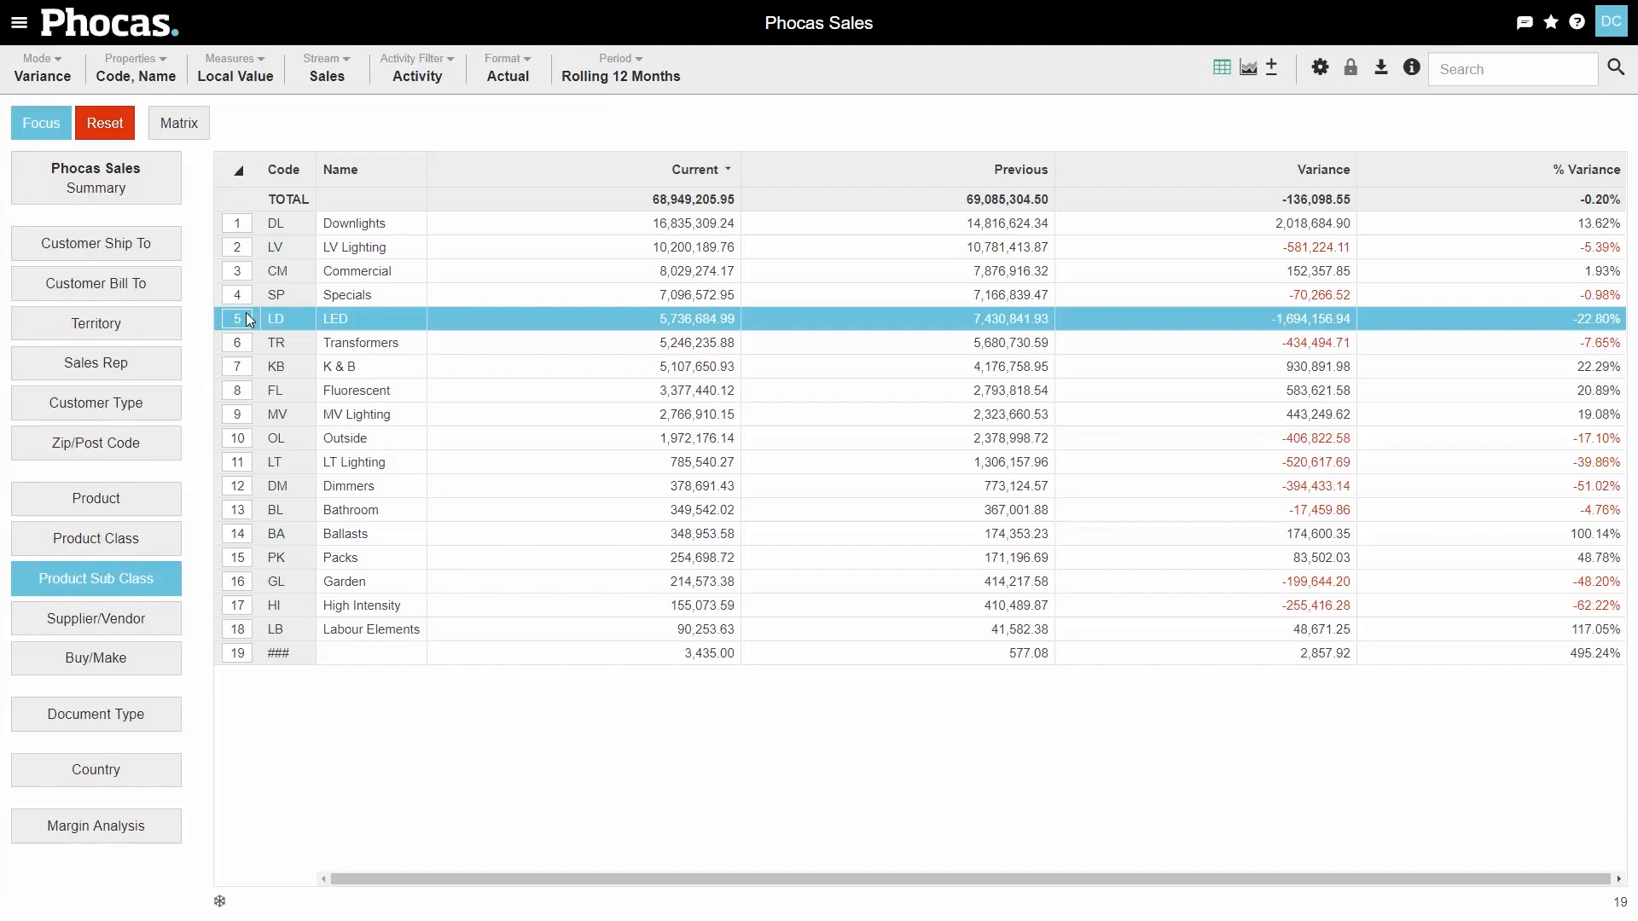
left_click(99, 308)
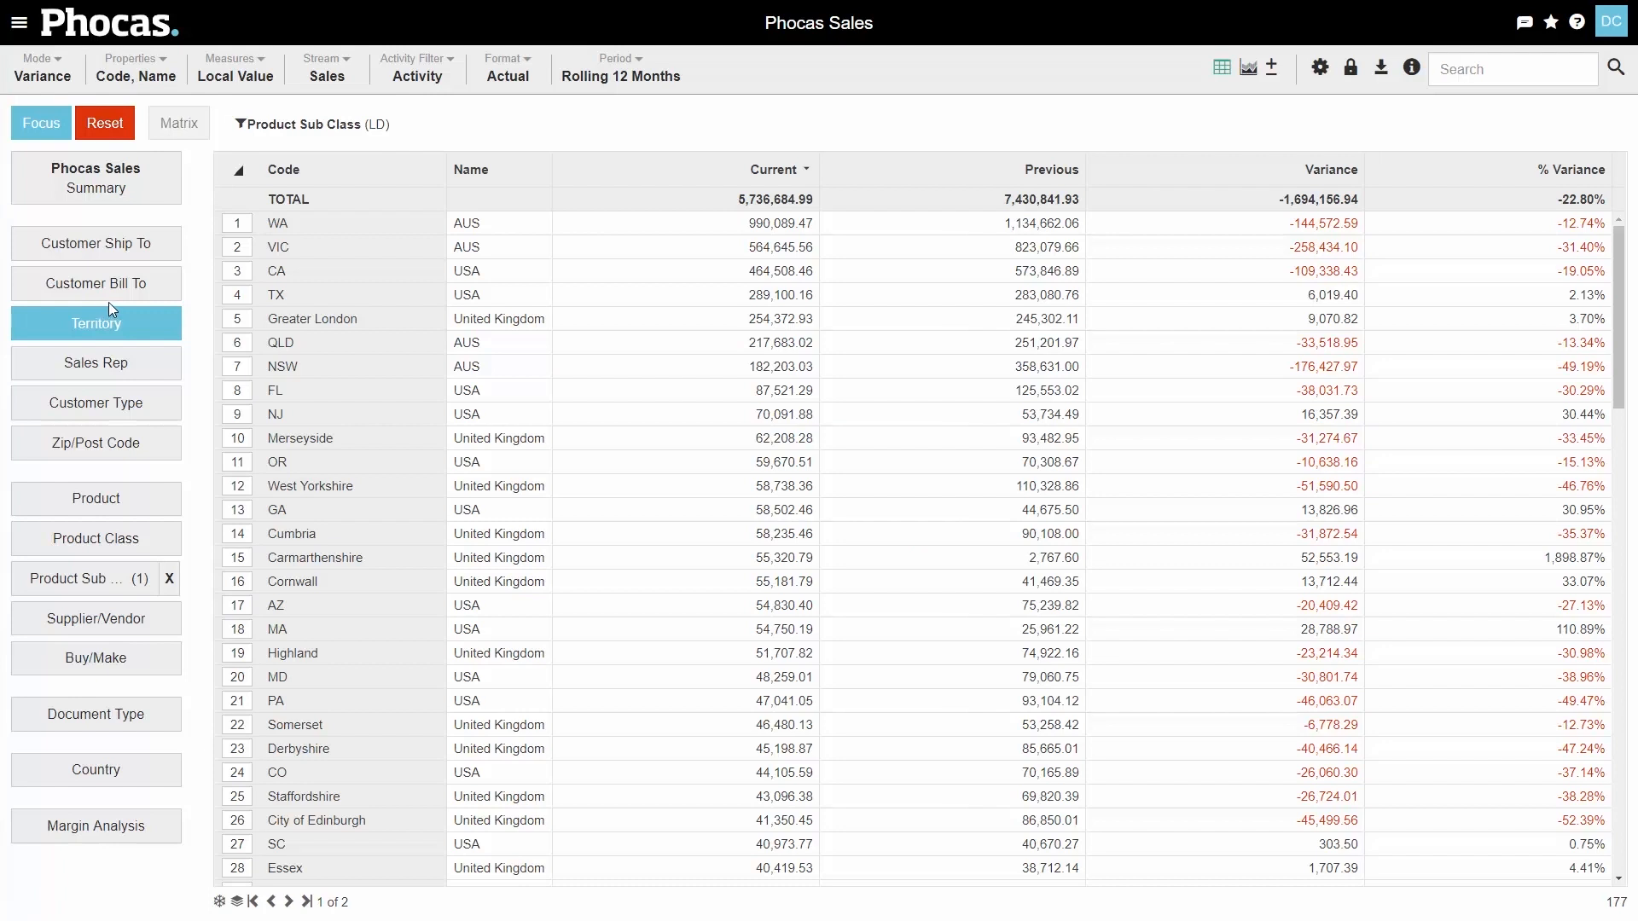
left_click(232, 248)
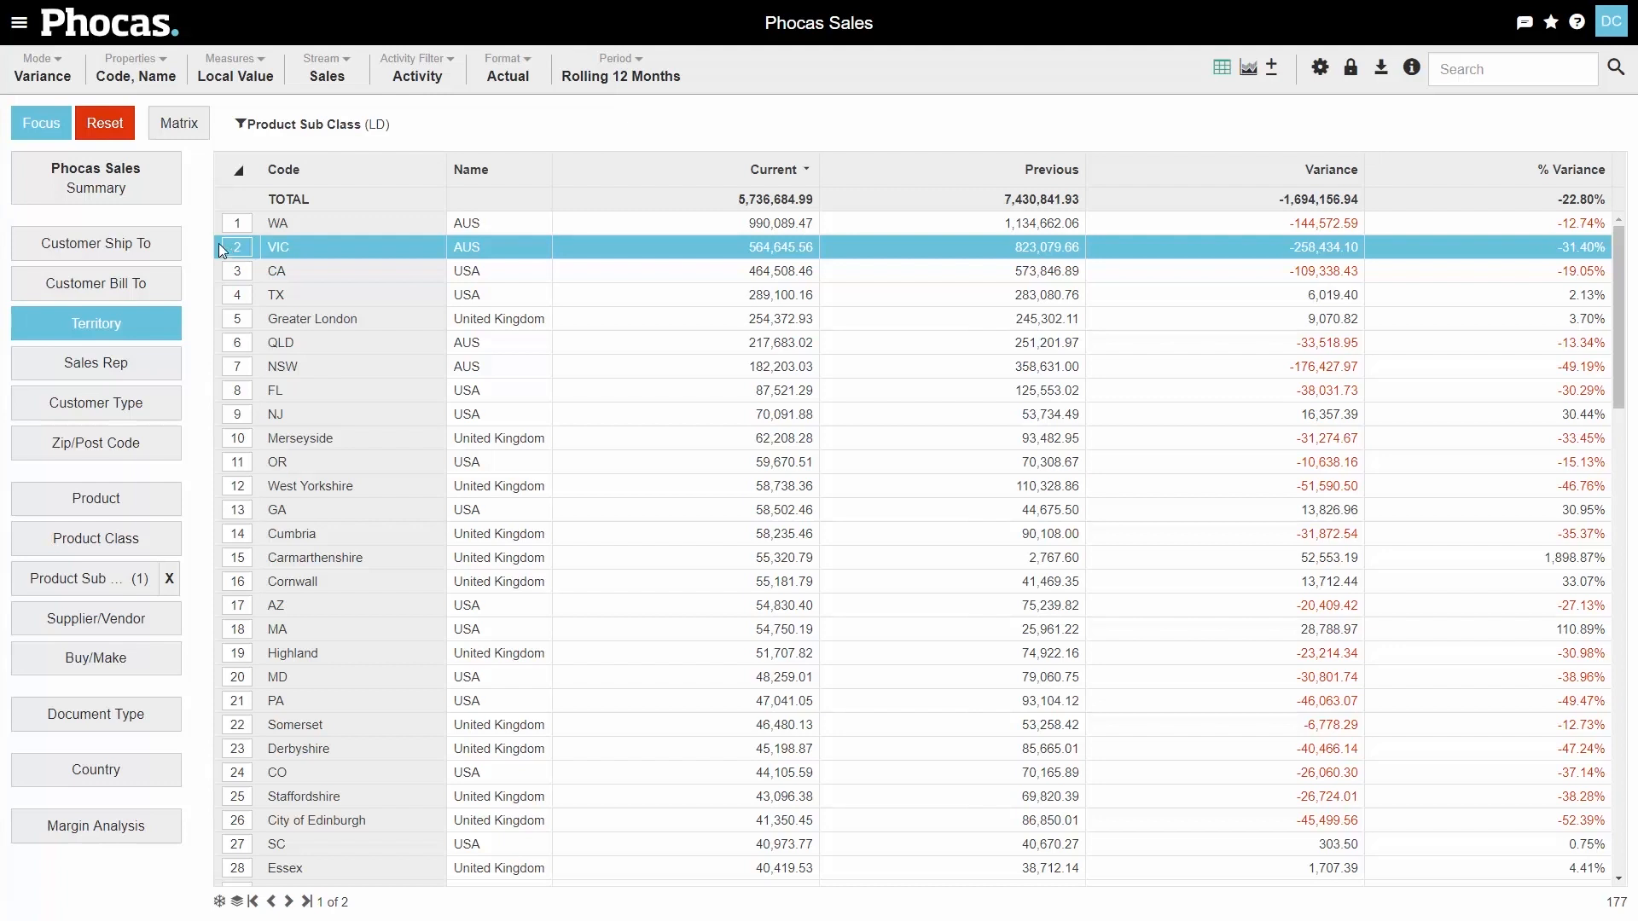
left_click(83, 248)
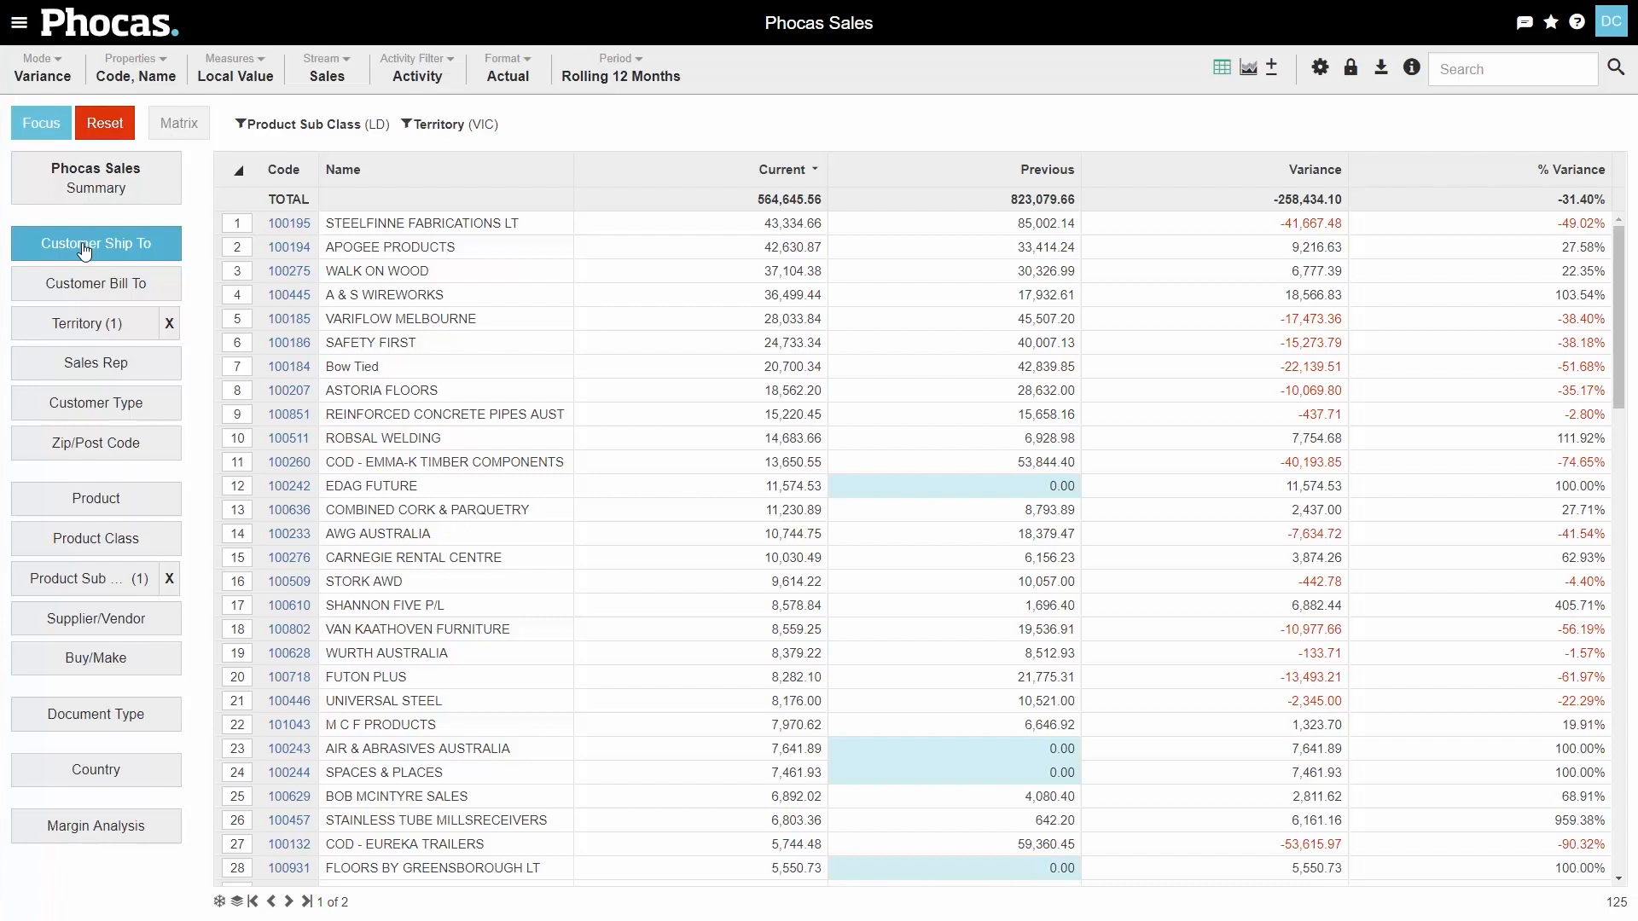
left_click(1551, 26)
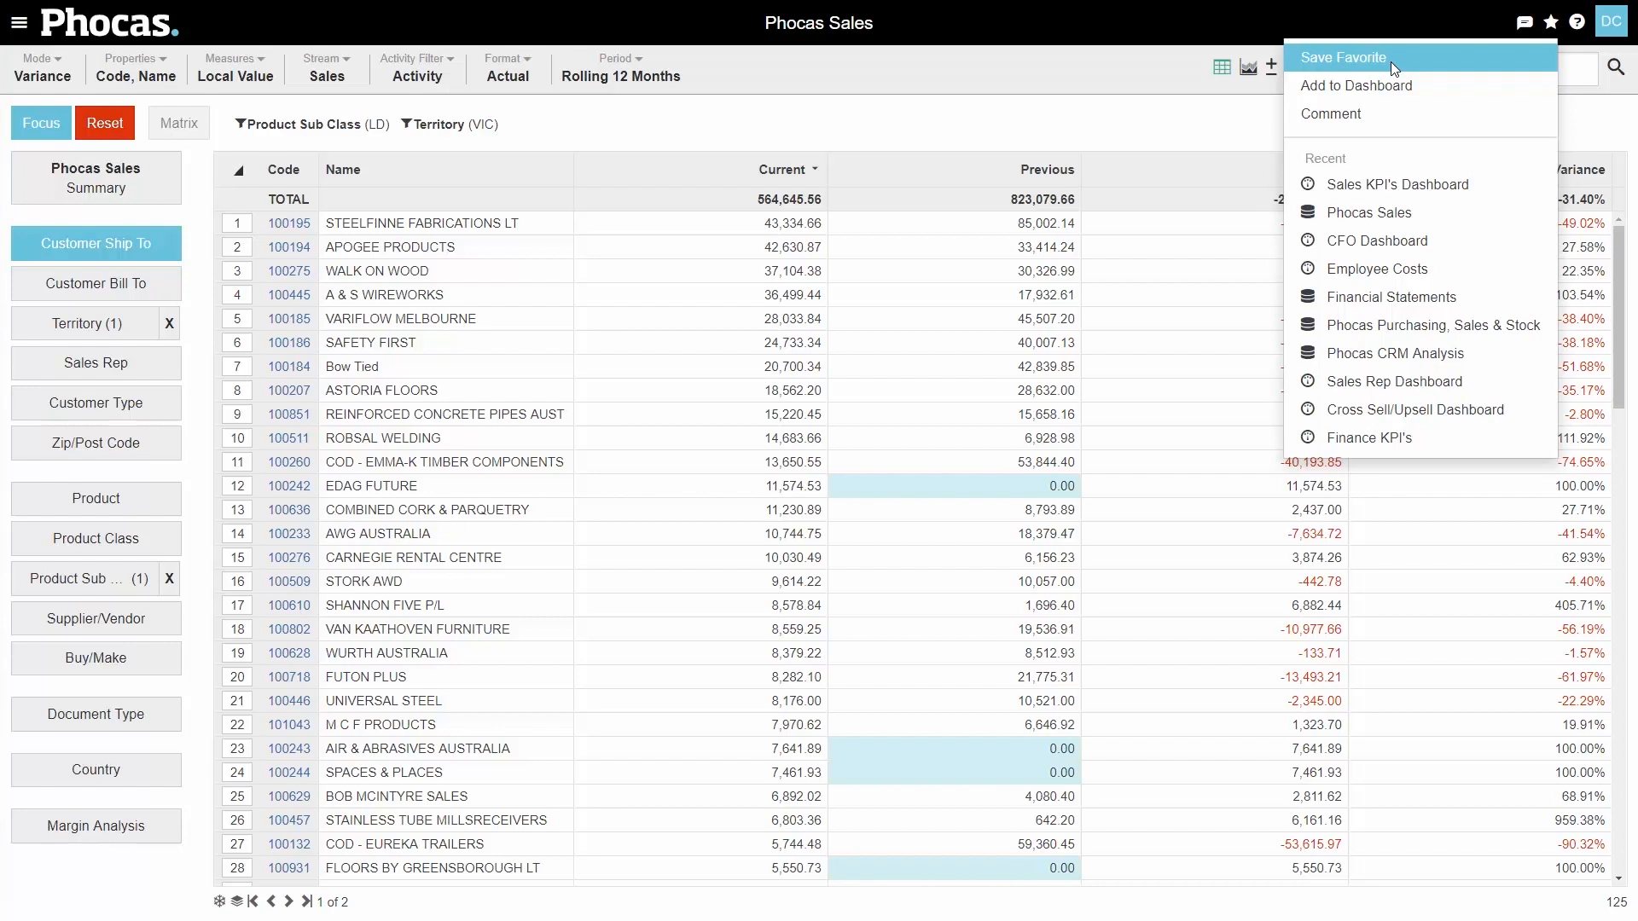
left_click(954, 105)
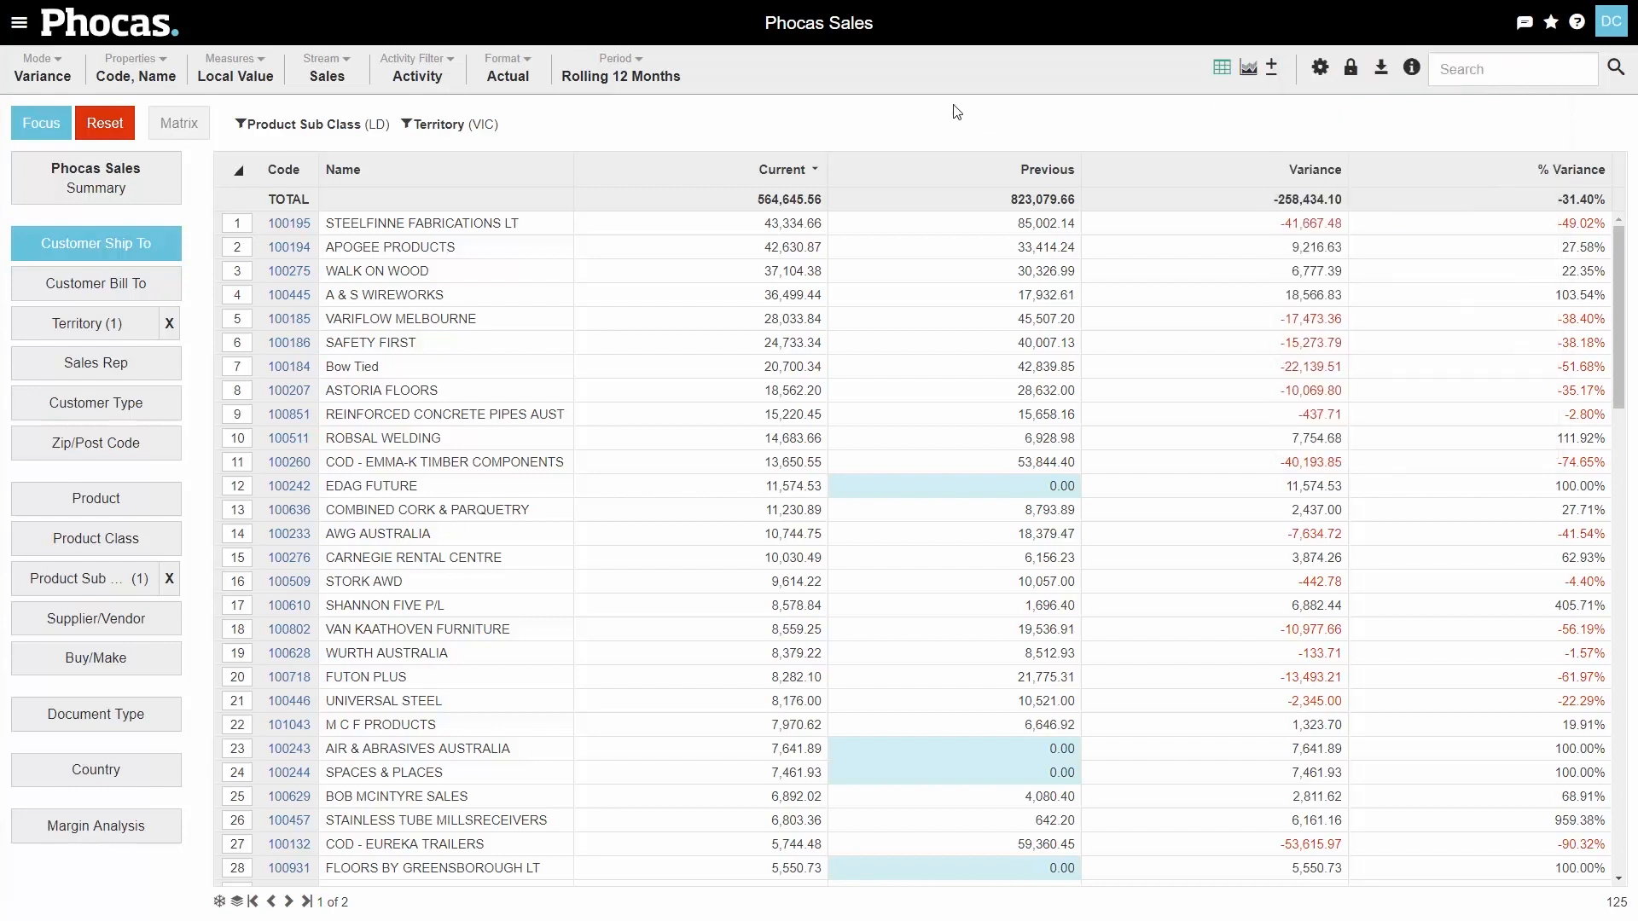
- Reset, select the LV Lighting, MV Lighting and Transformers sub-classes and show them as a Customer Ship To matrix
left_click(104, 130)
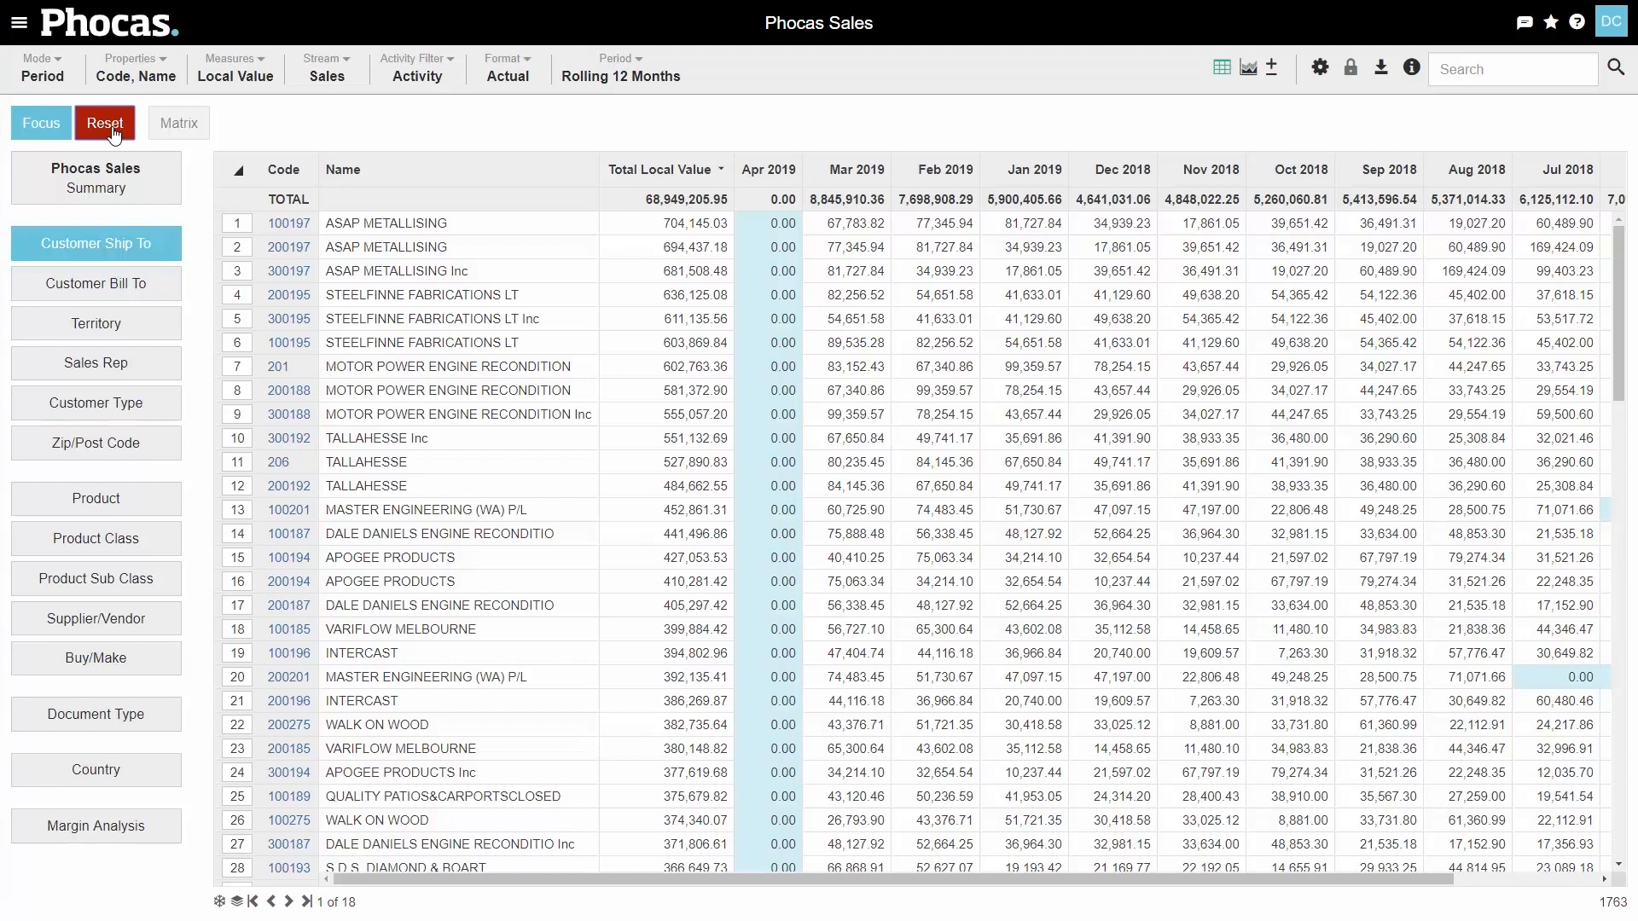
left_click(34, 589)
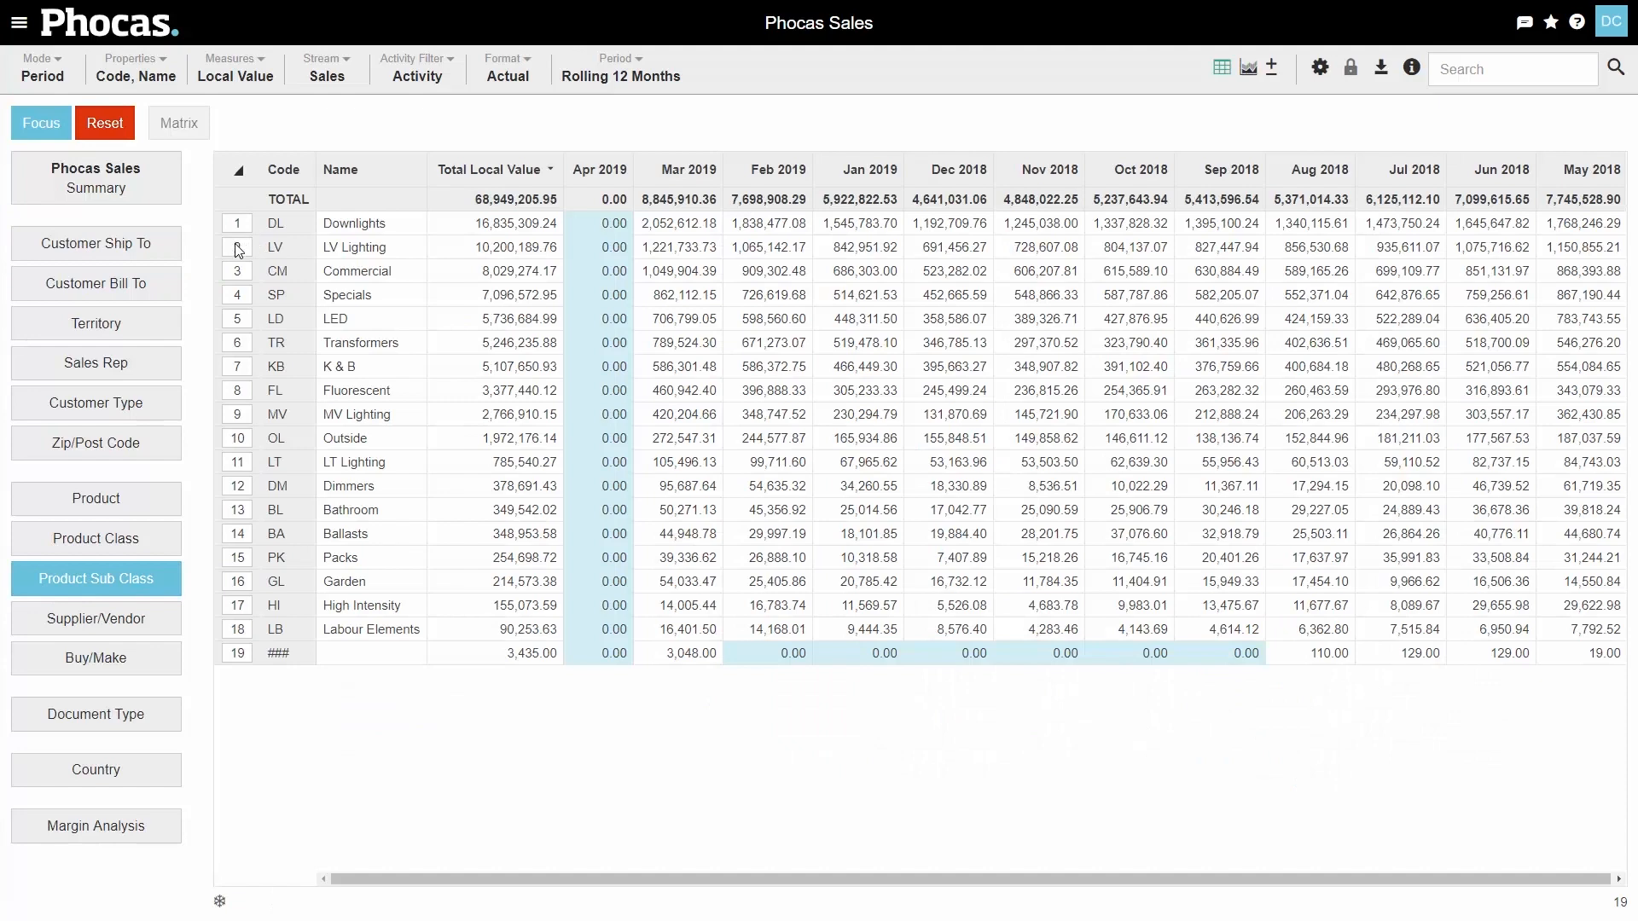
left_click(238, 247)
left_click(239, 416, "ctrl")
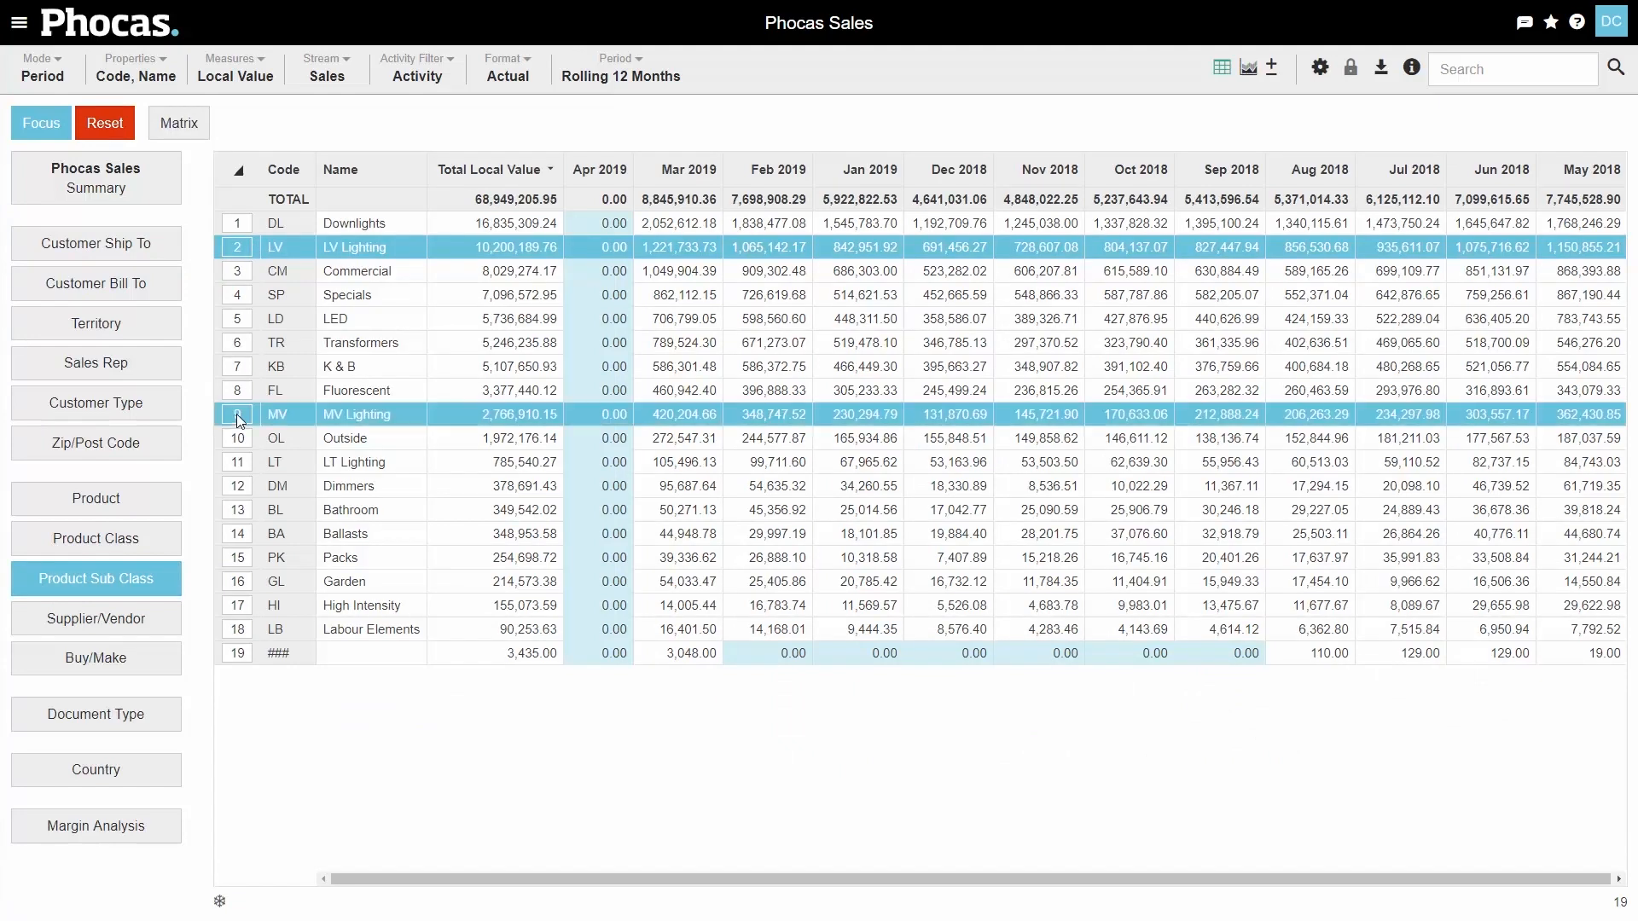
left_click(232, 344, "ctrl")
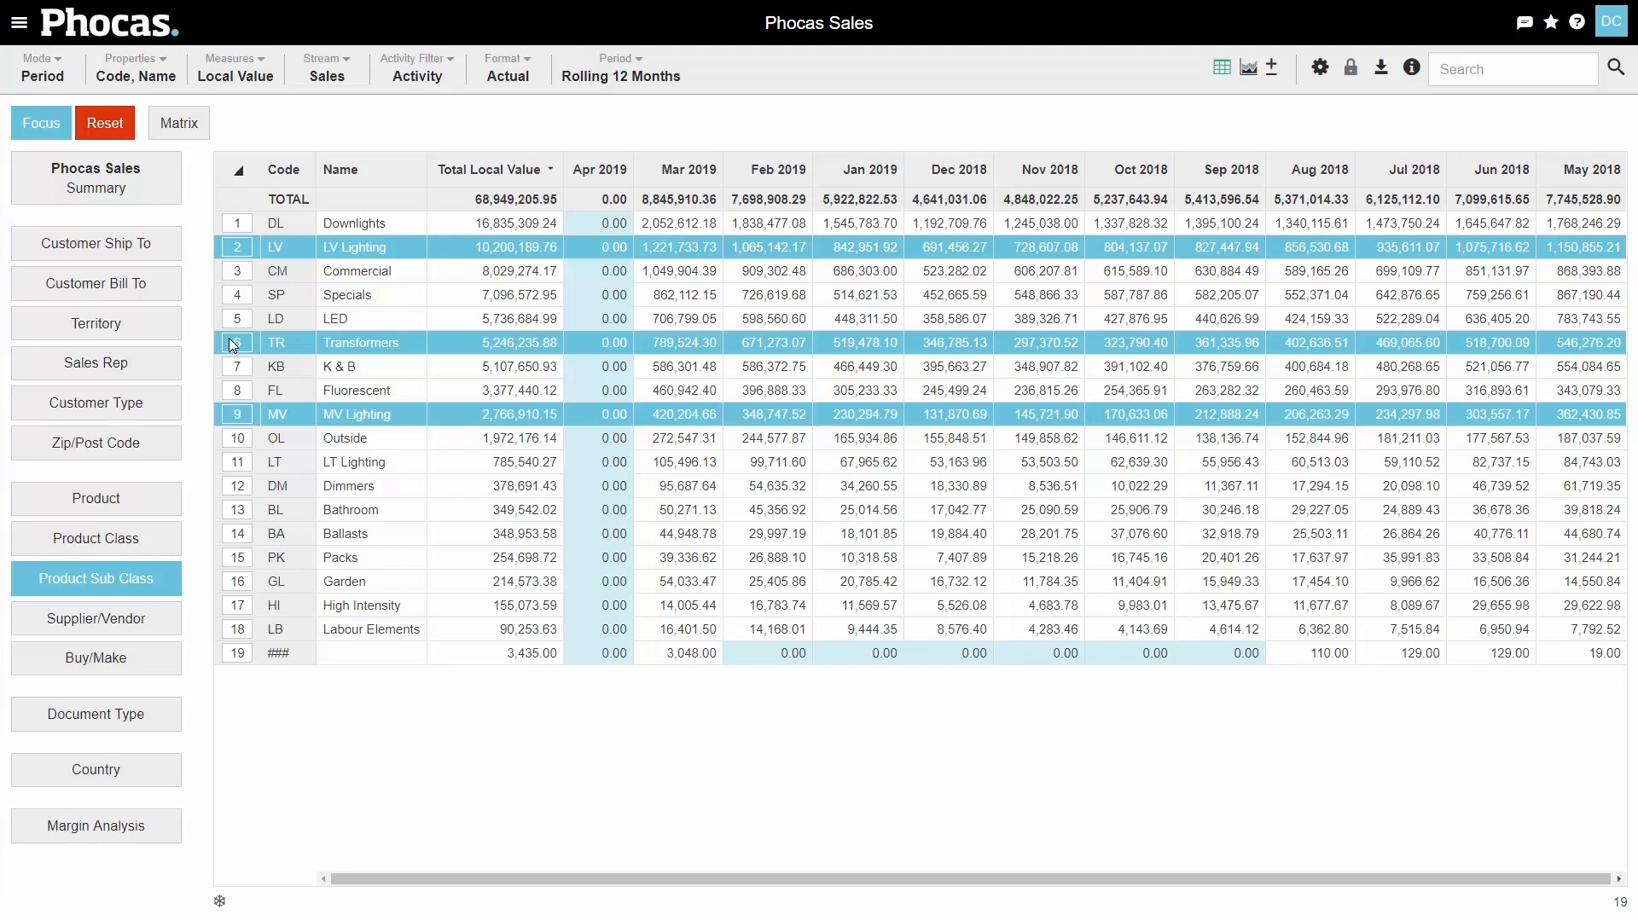
left_click(178, 125)
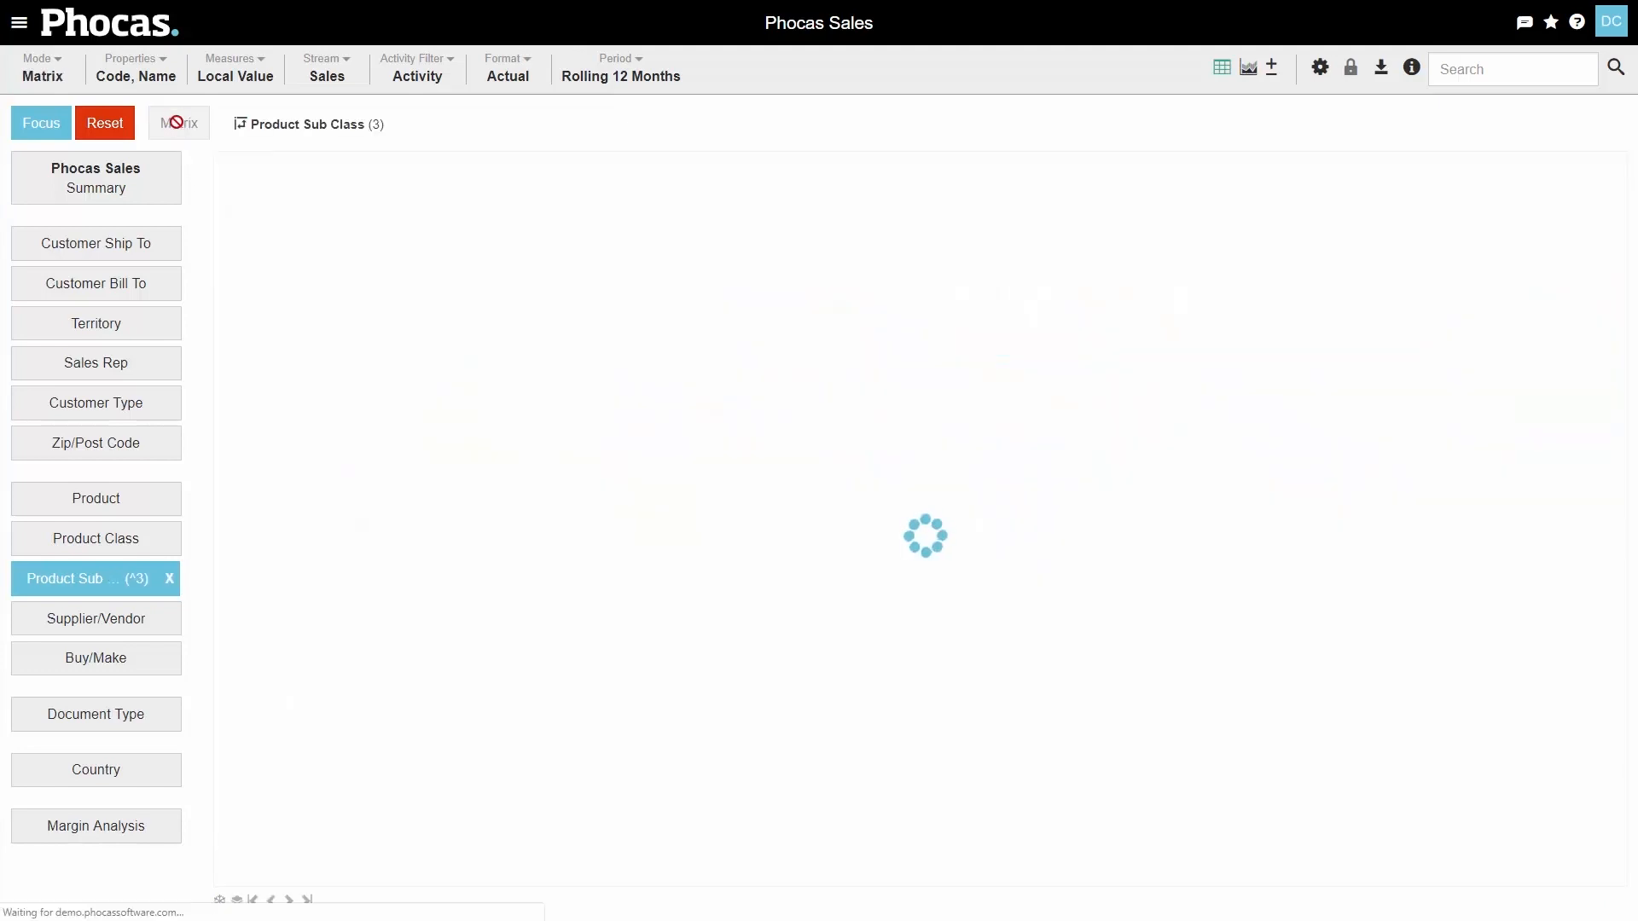
left_click(77, 249)
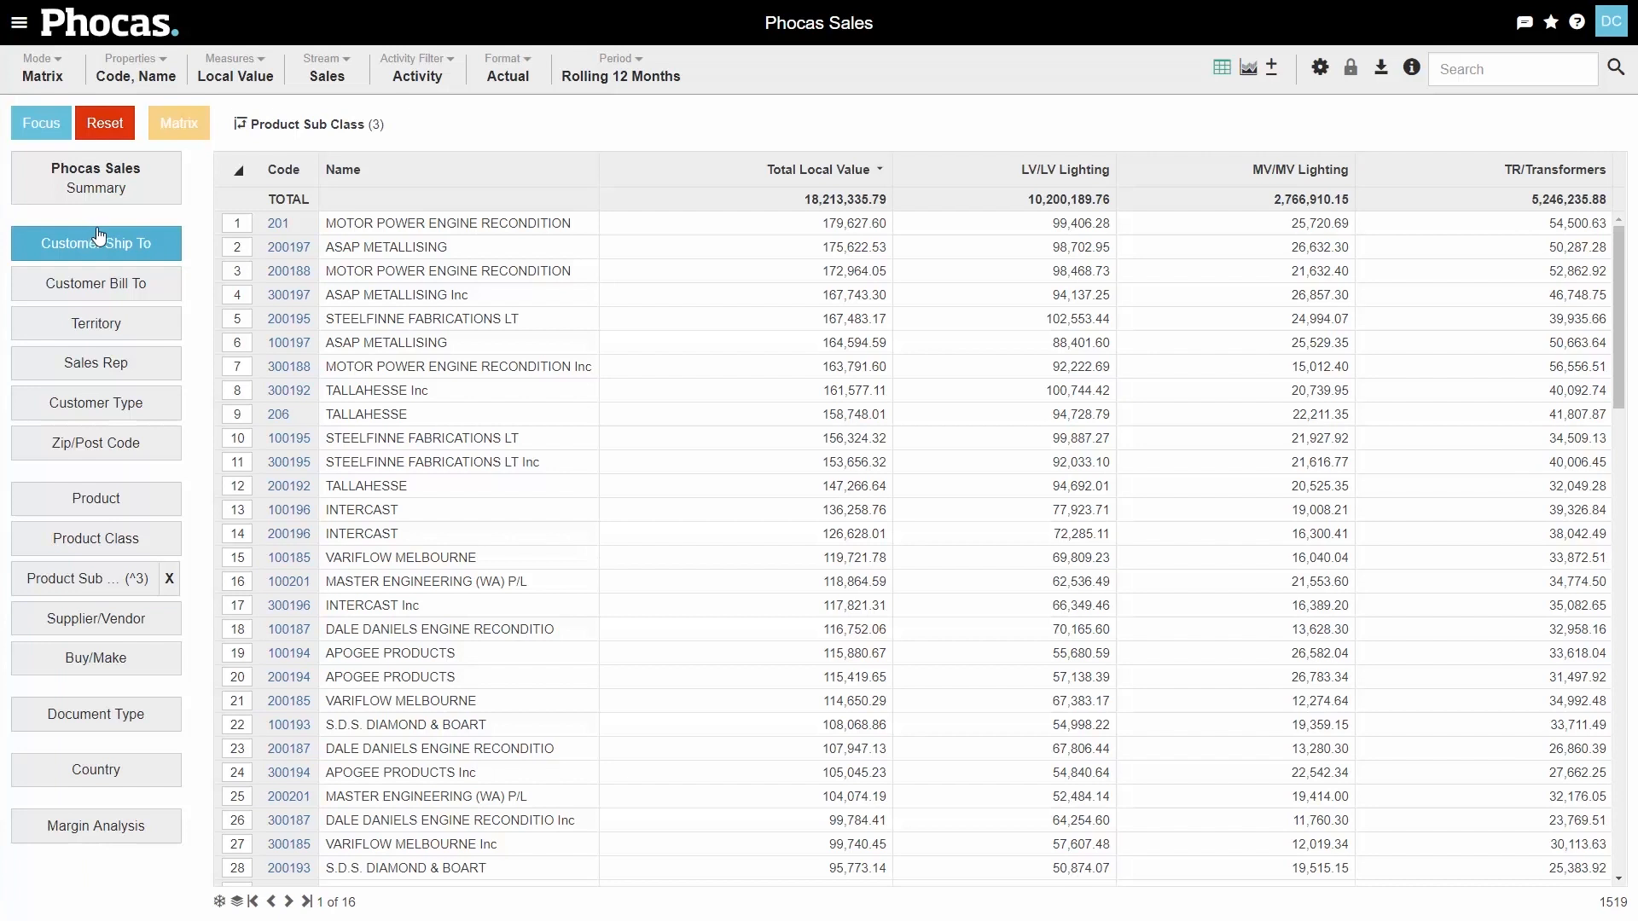
- Switch the matrix measure to Quantity #
left_click(228, 77)
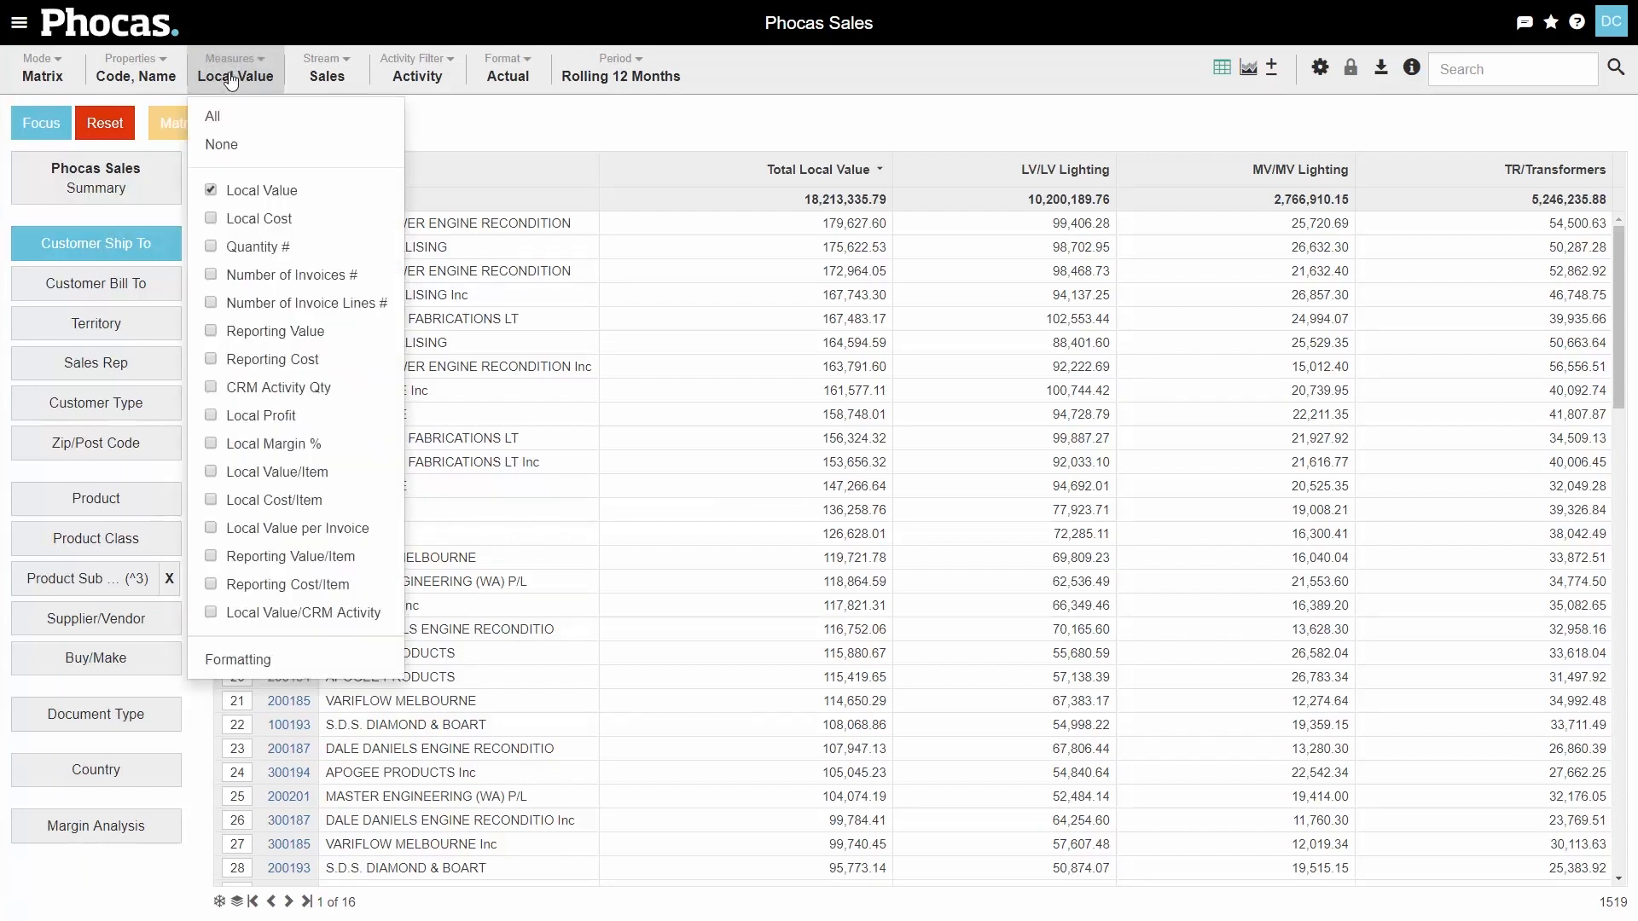
left_click(256, 247)
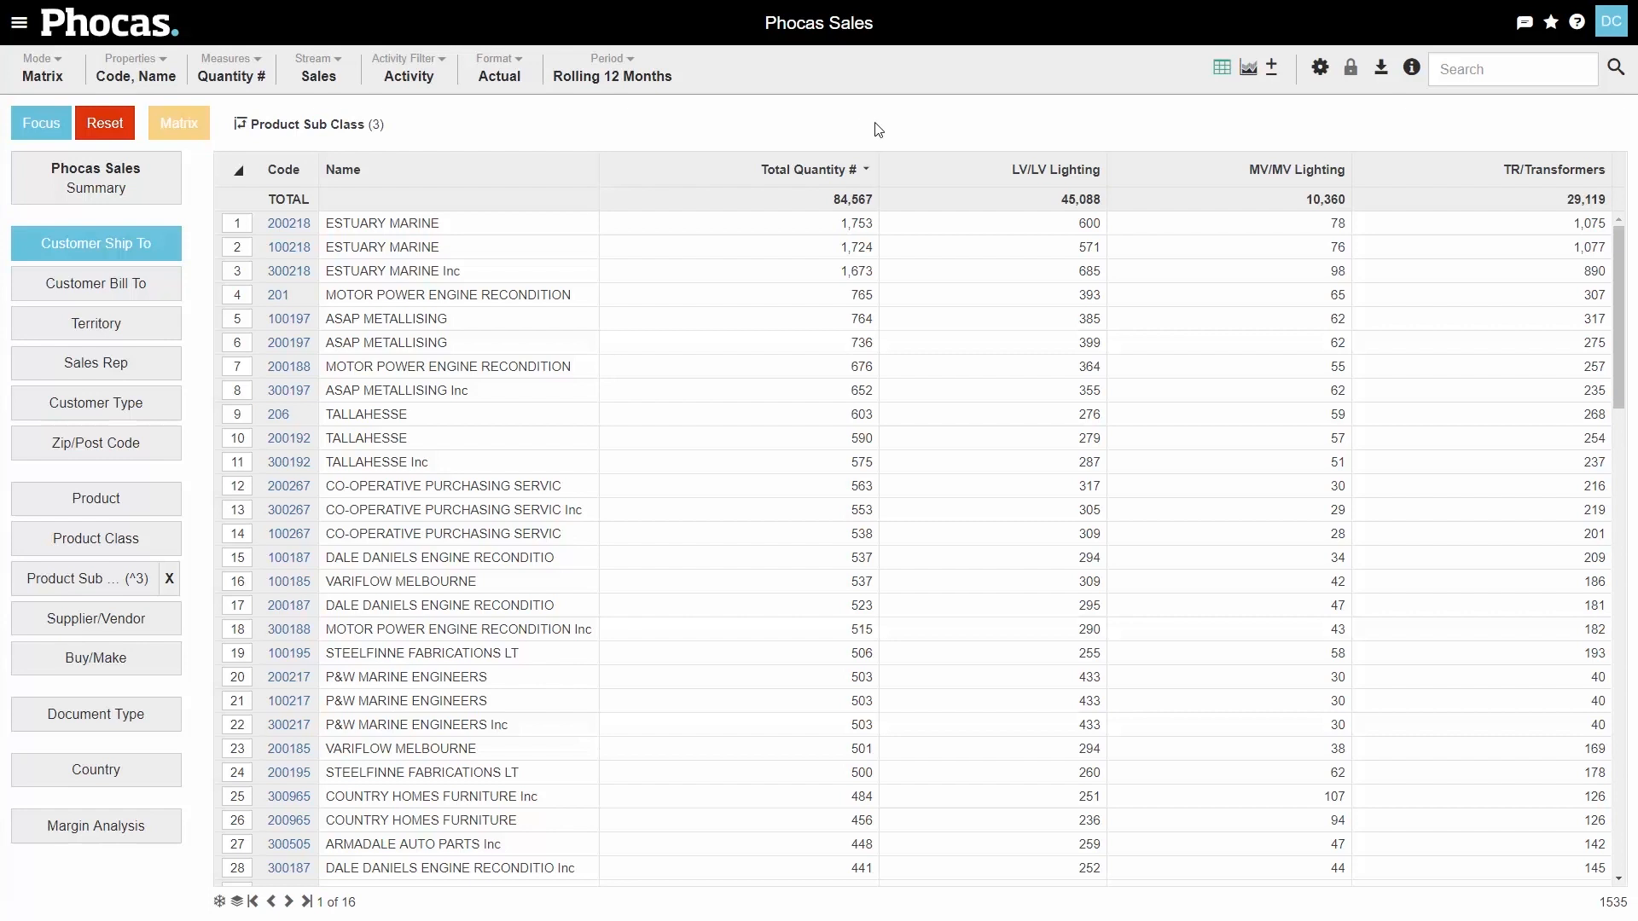
- Filter the customers to those whose TR/Transformers quantity equals 0
right_click(1508, 345)
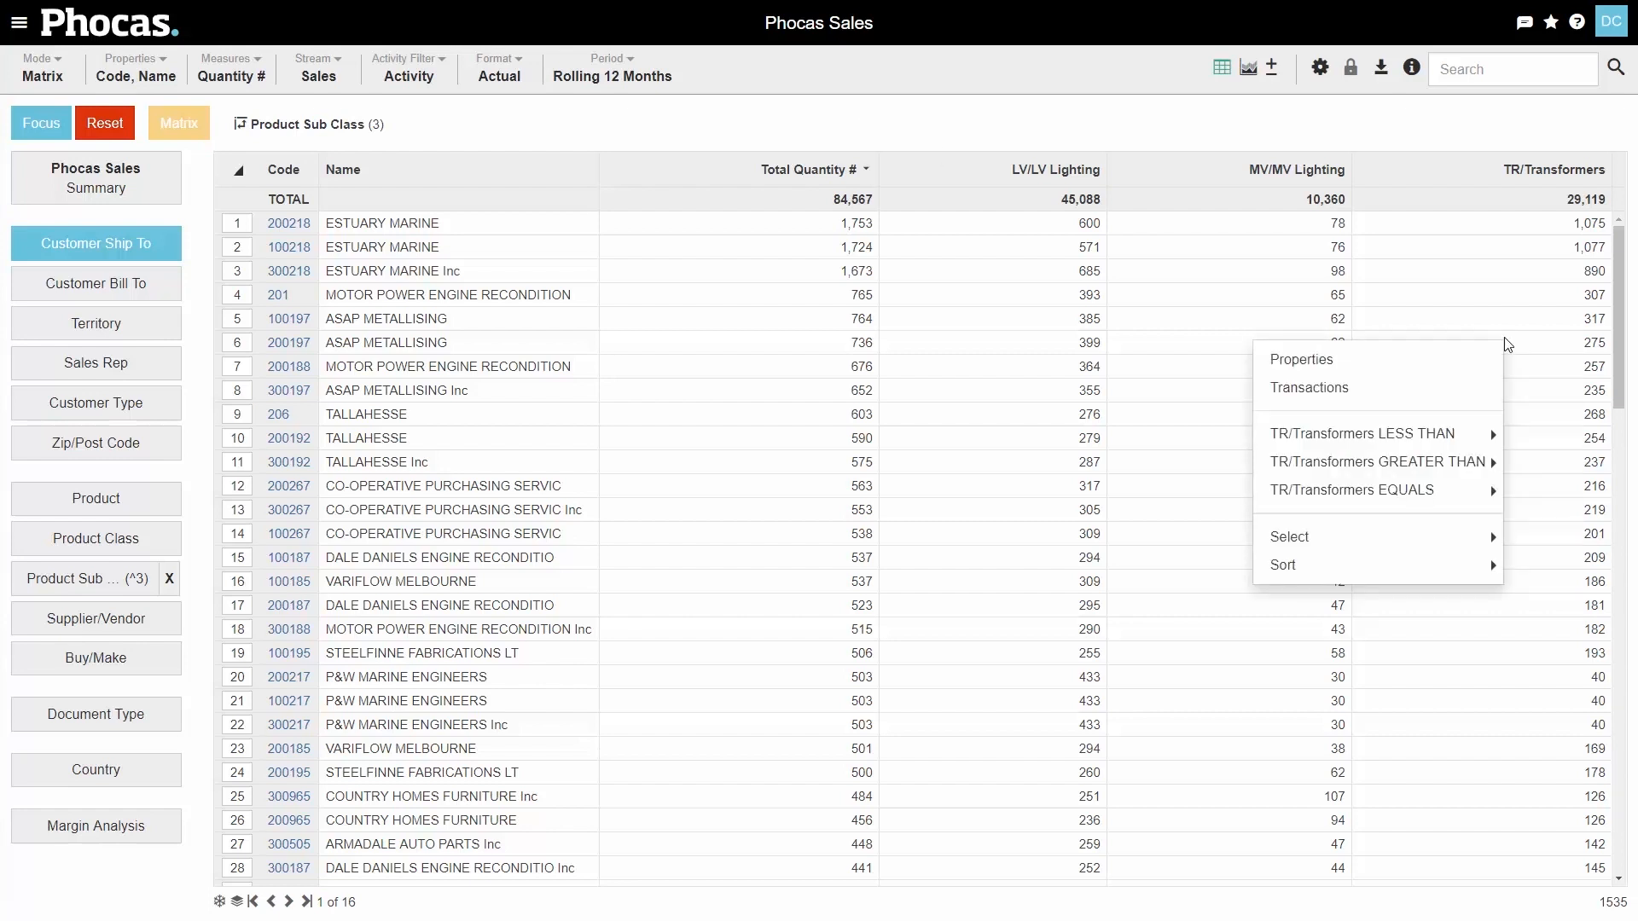
mouse_move(1420, 499)
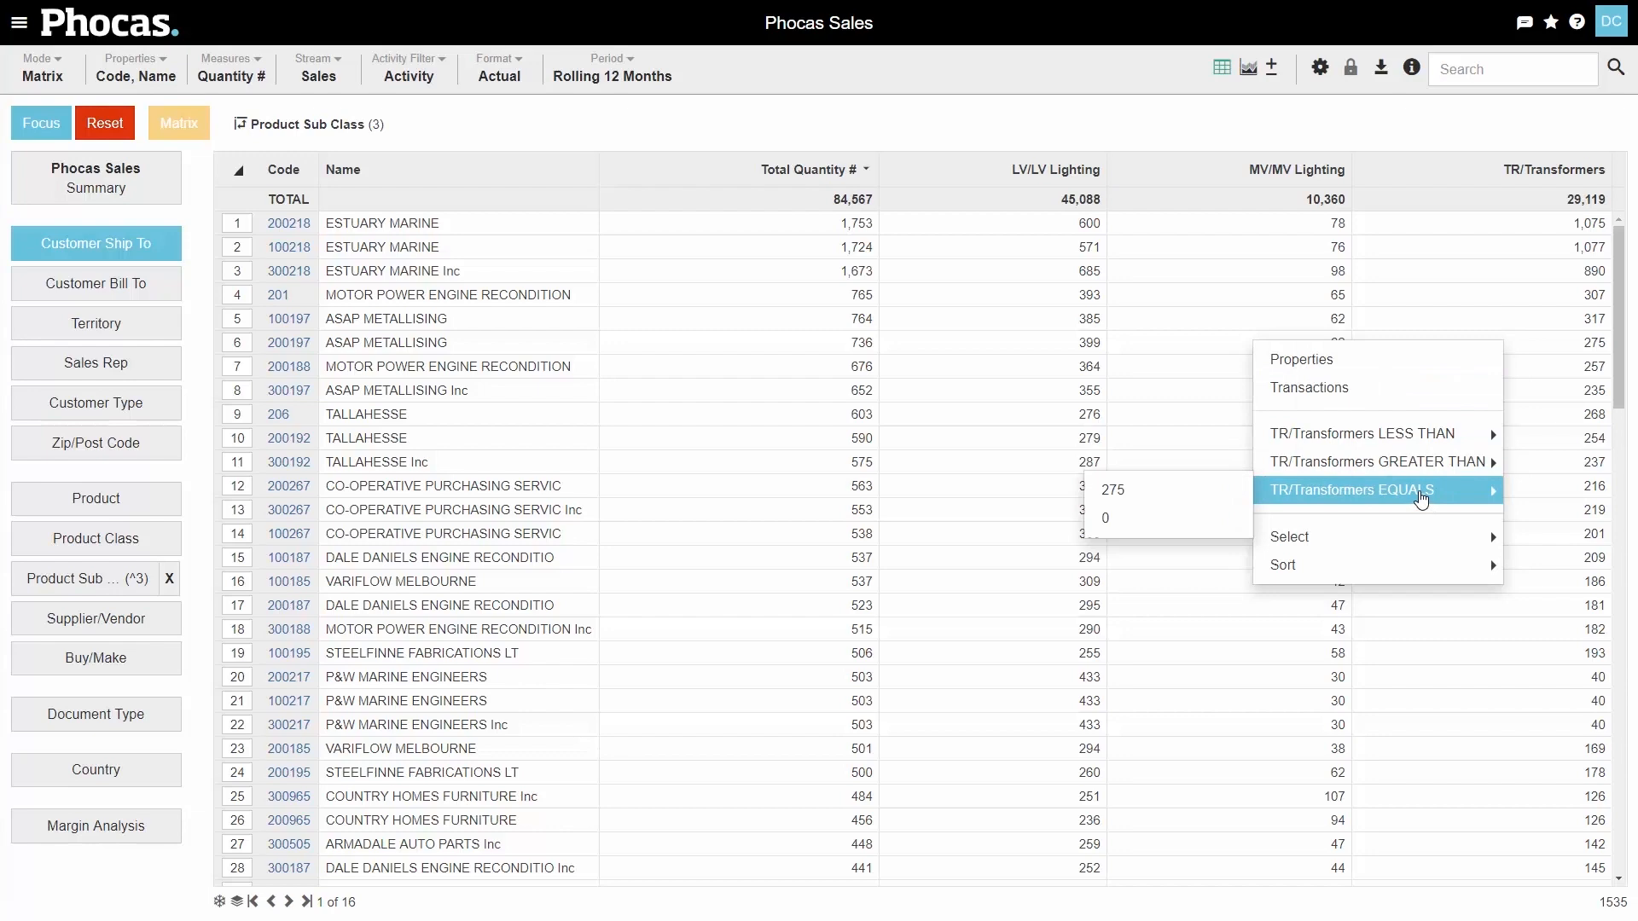
left_click(1113, 522)
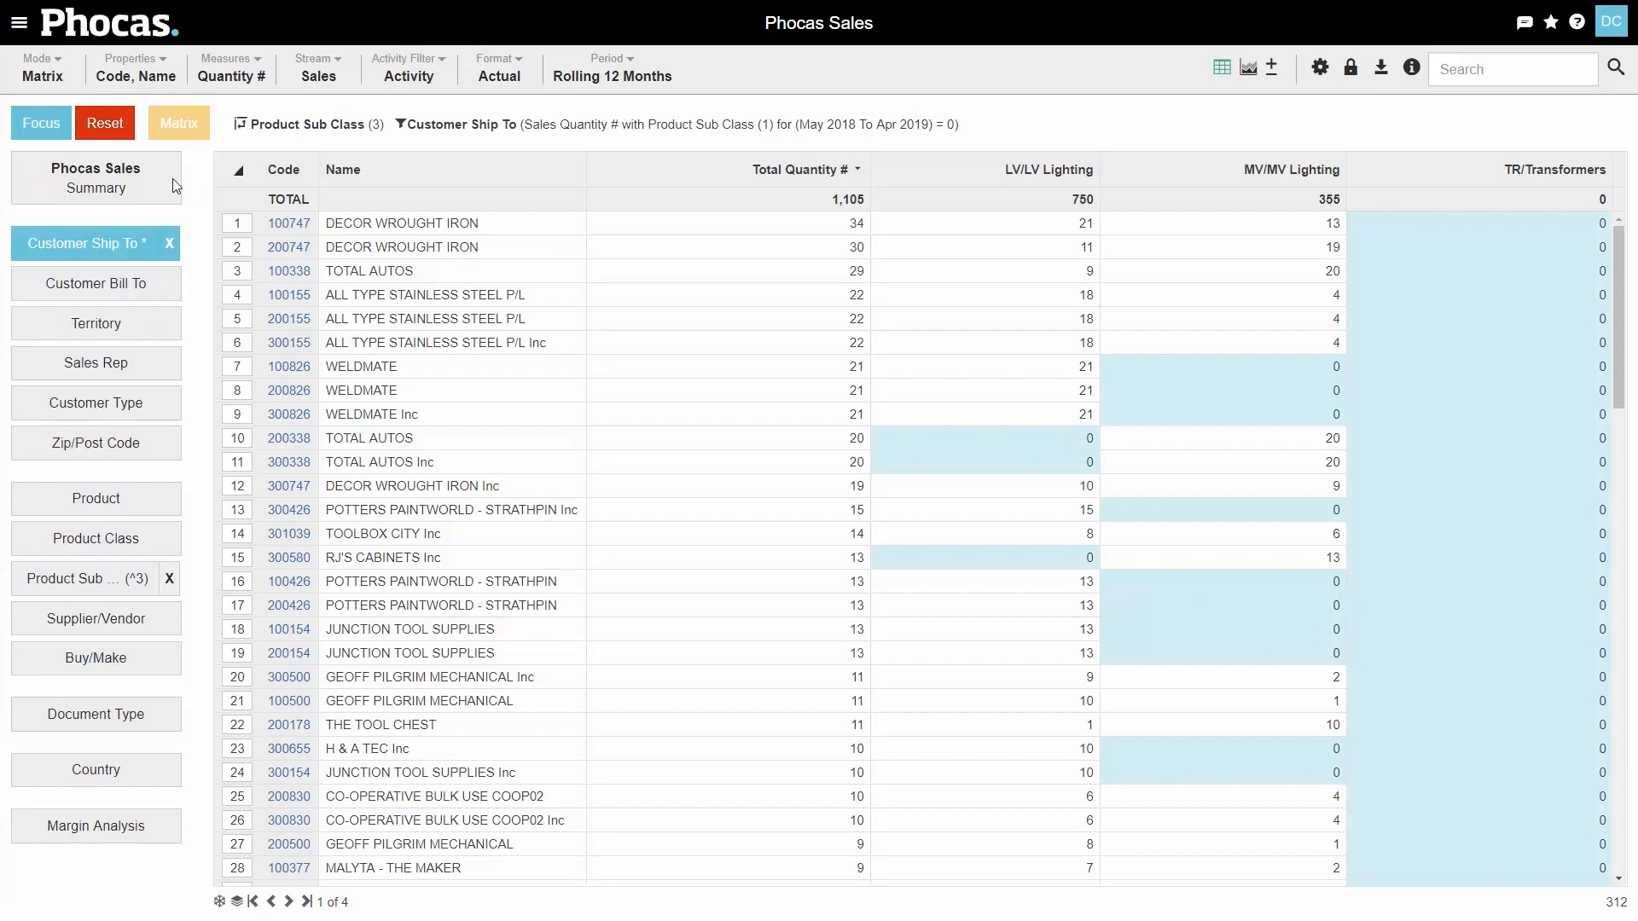
- Reset the analysis, set the period to Year to date and the mode to Total
left_click(109, 122)
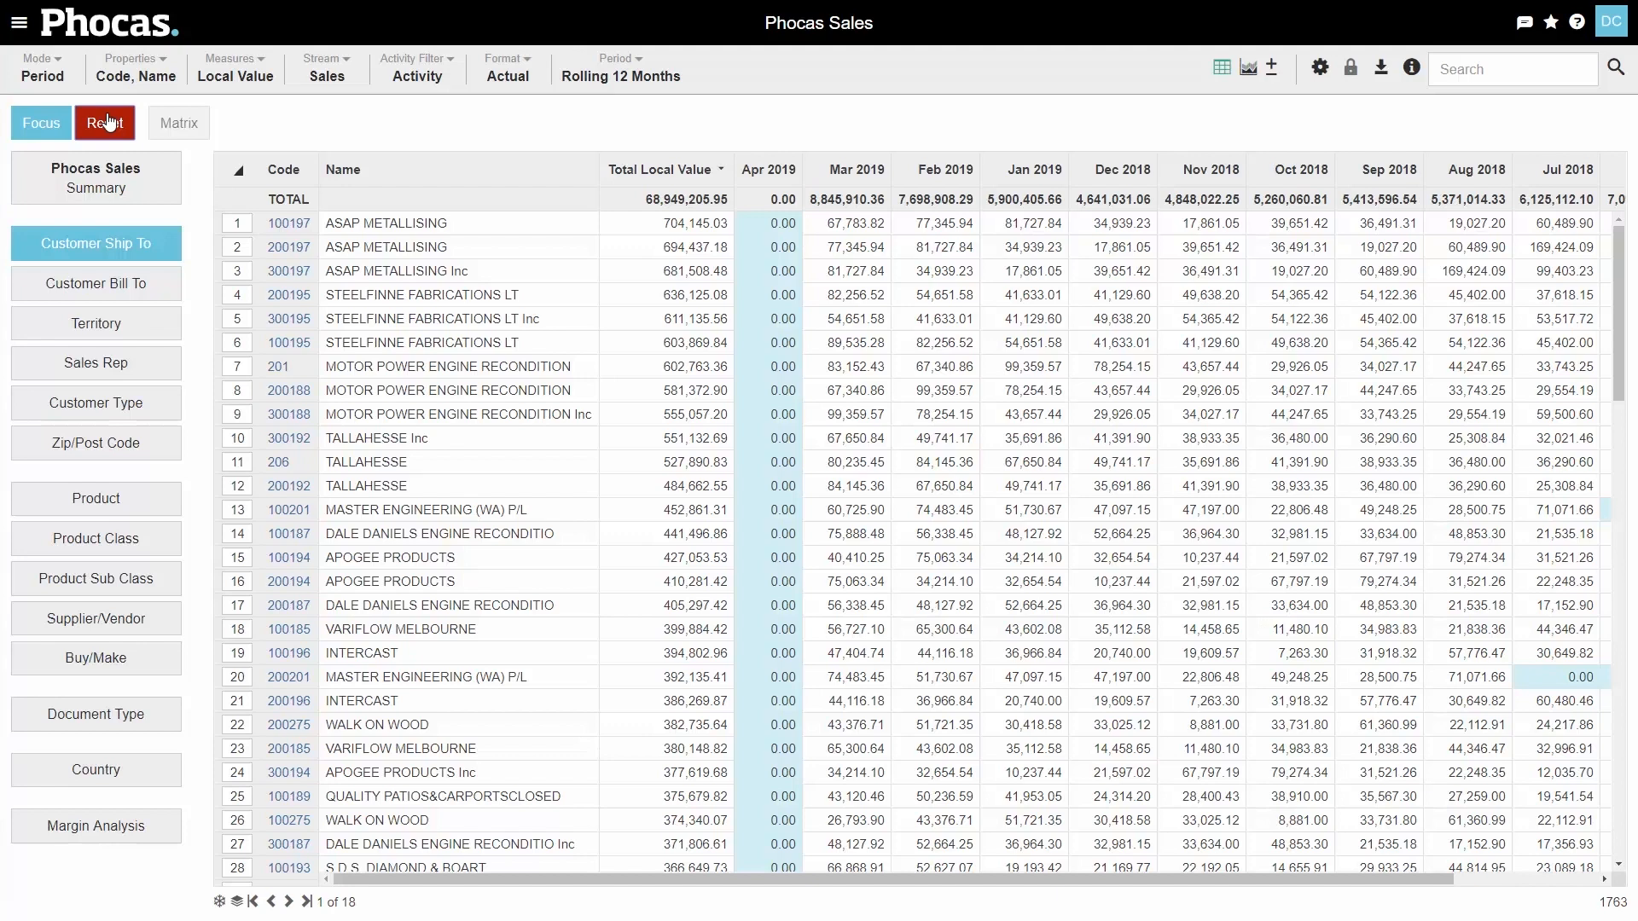
left_click(622, 78)
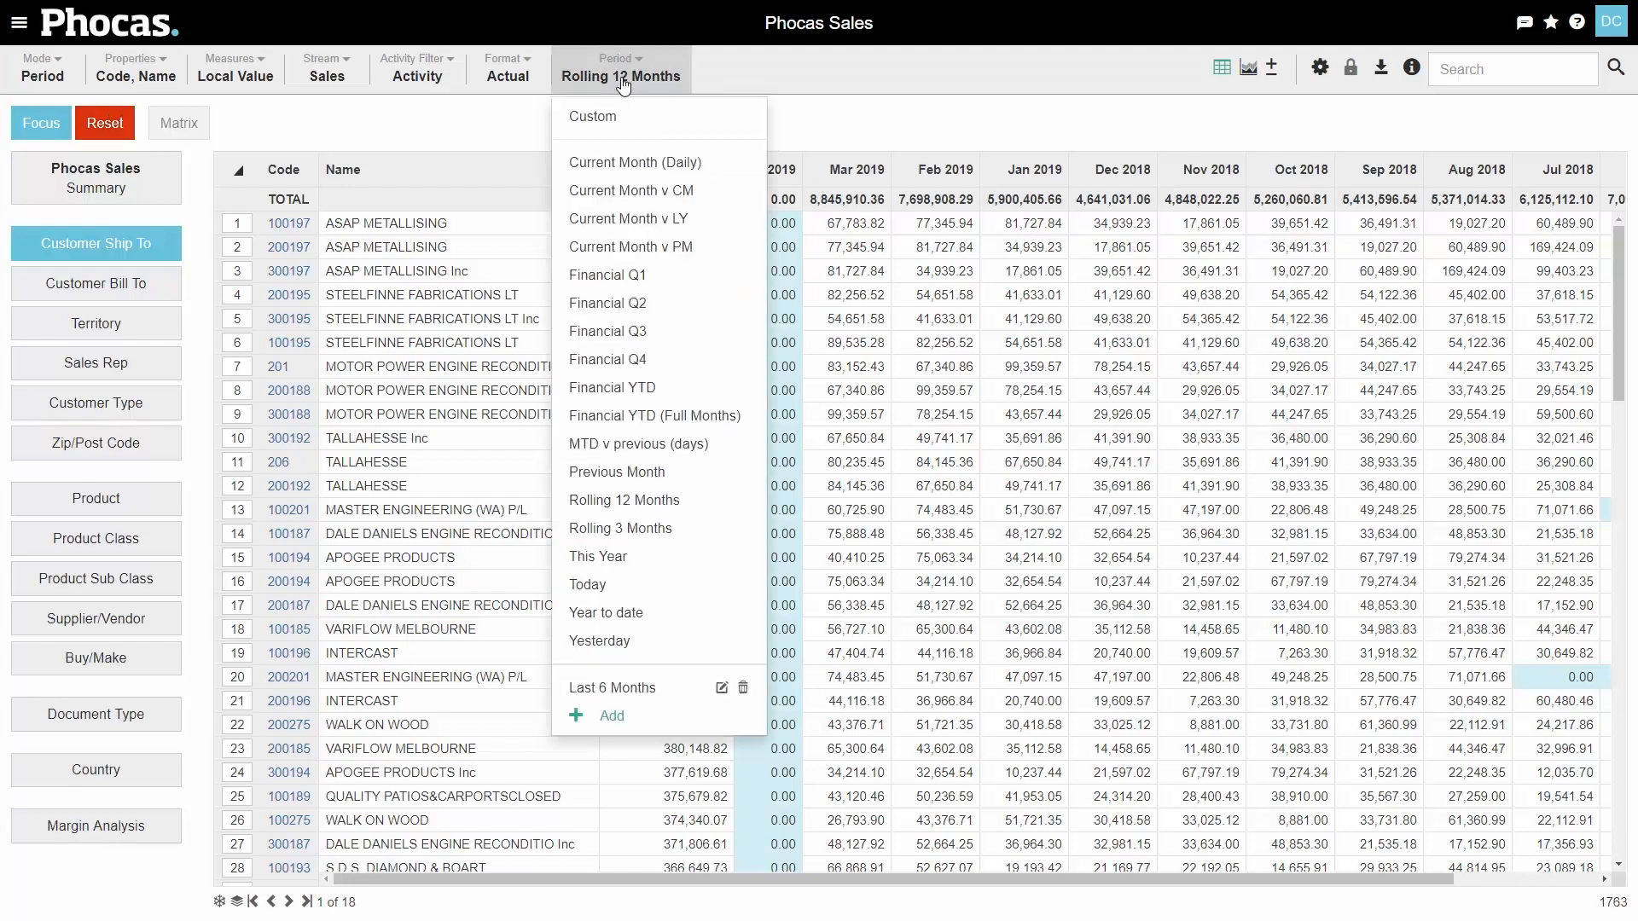
left_click(657, 613)
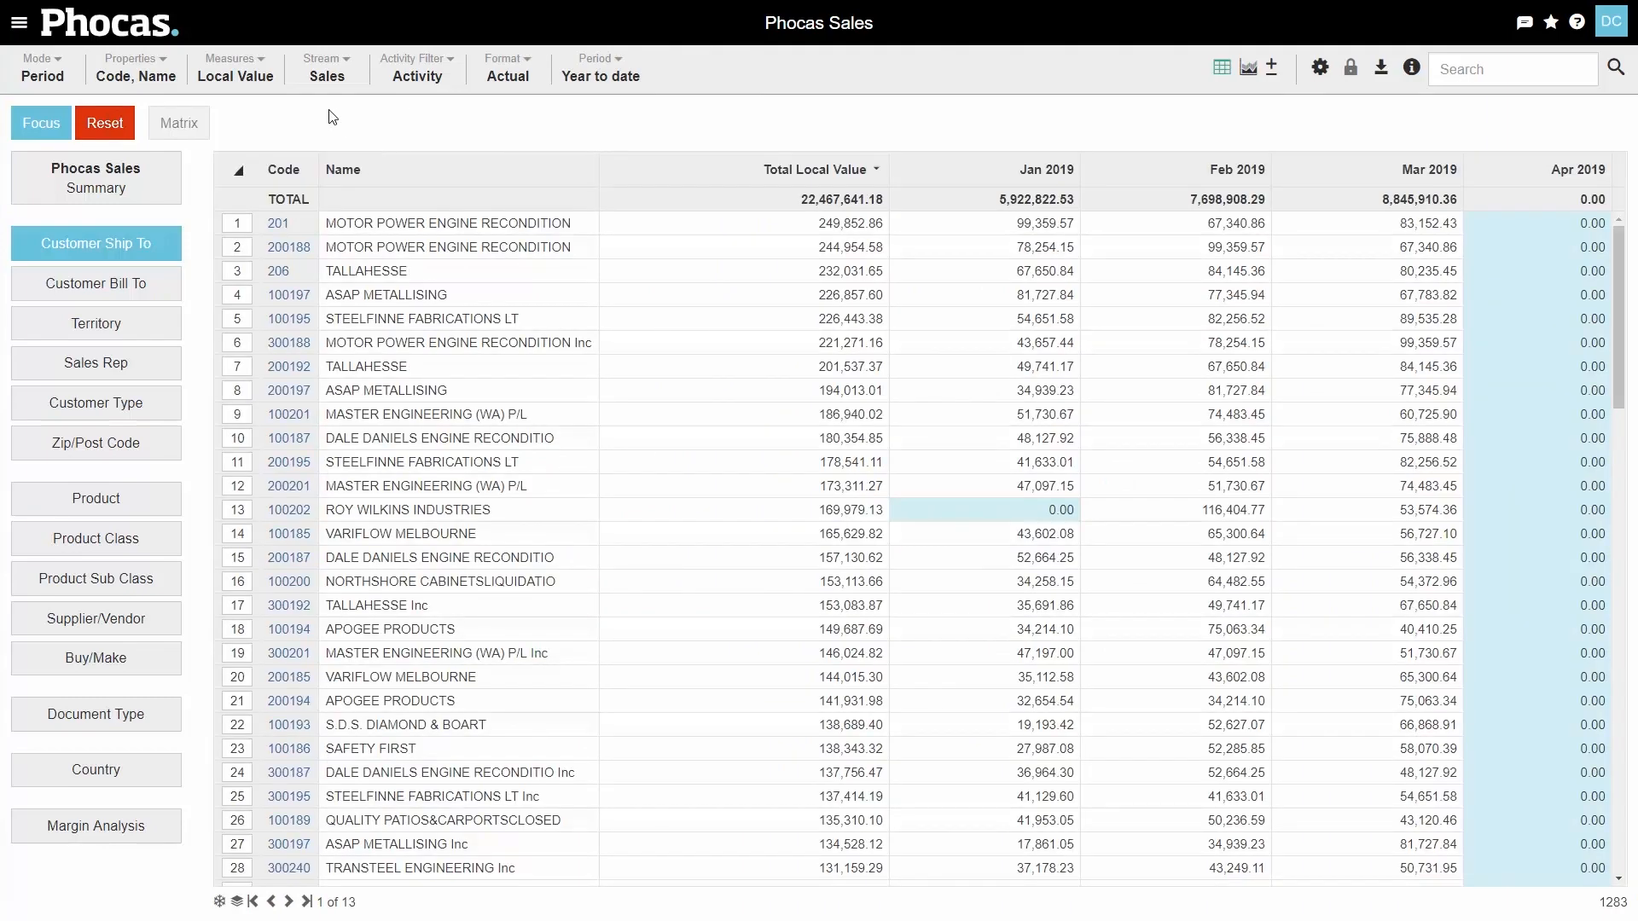
left_click(34, 72)
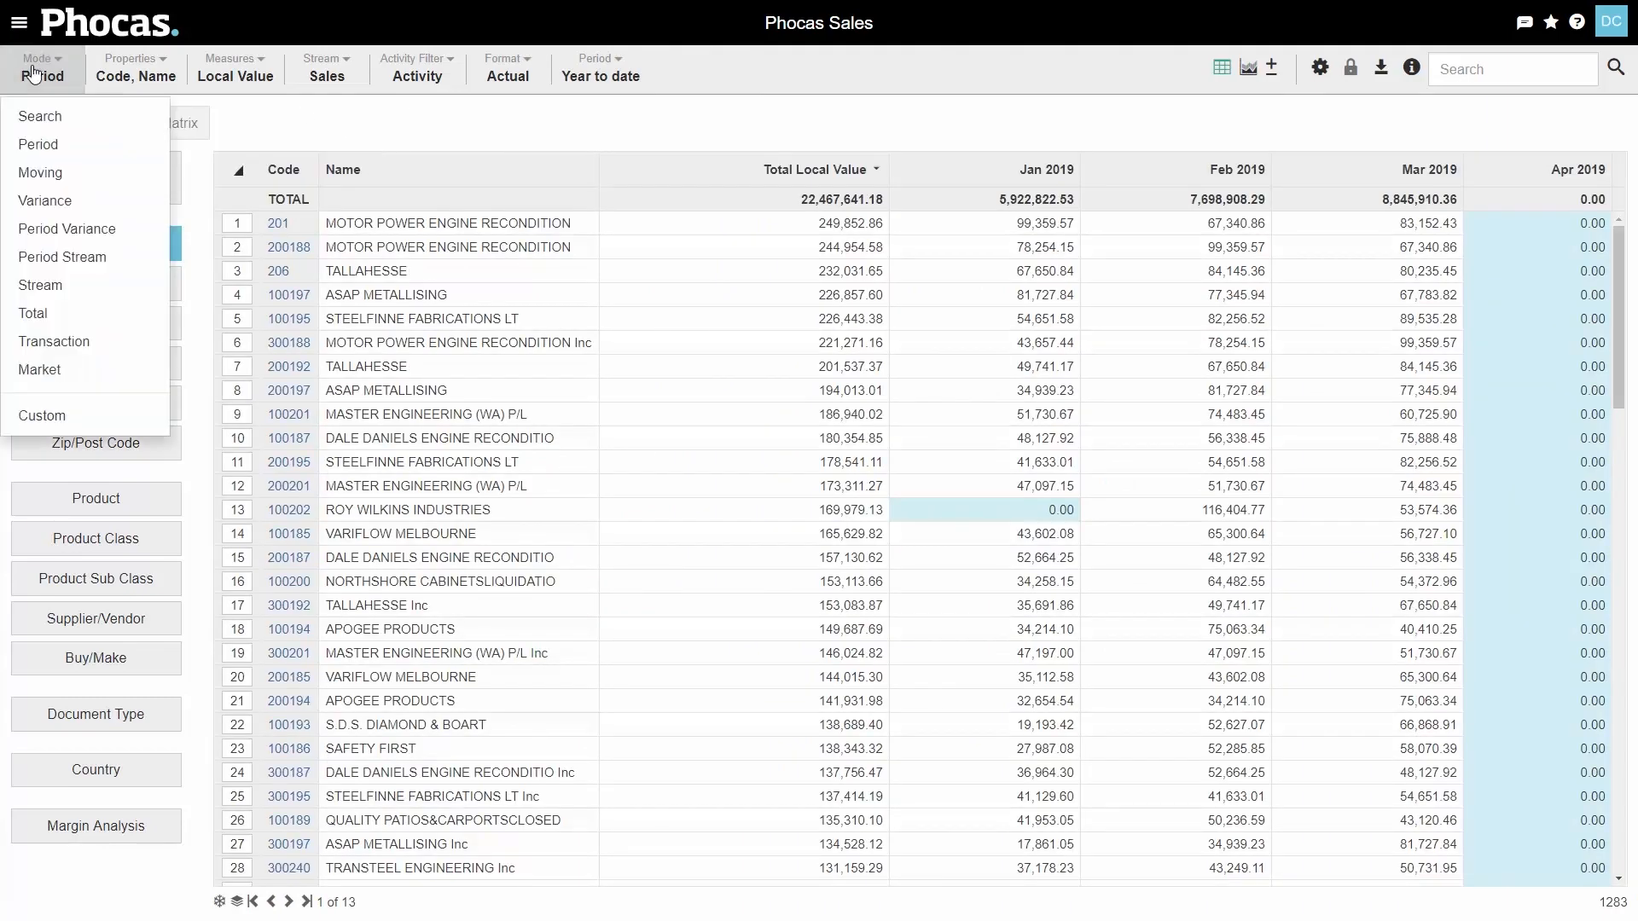
left_click(32, 313)
- Add Local Profit and Local Margin % to the measures alongside Local Value
left_click(226, 77)
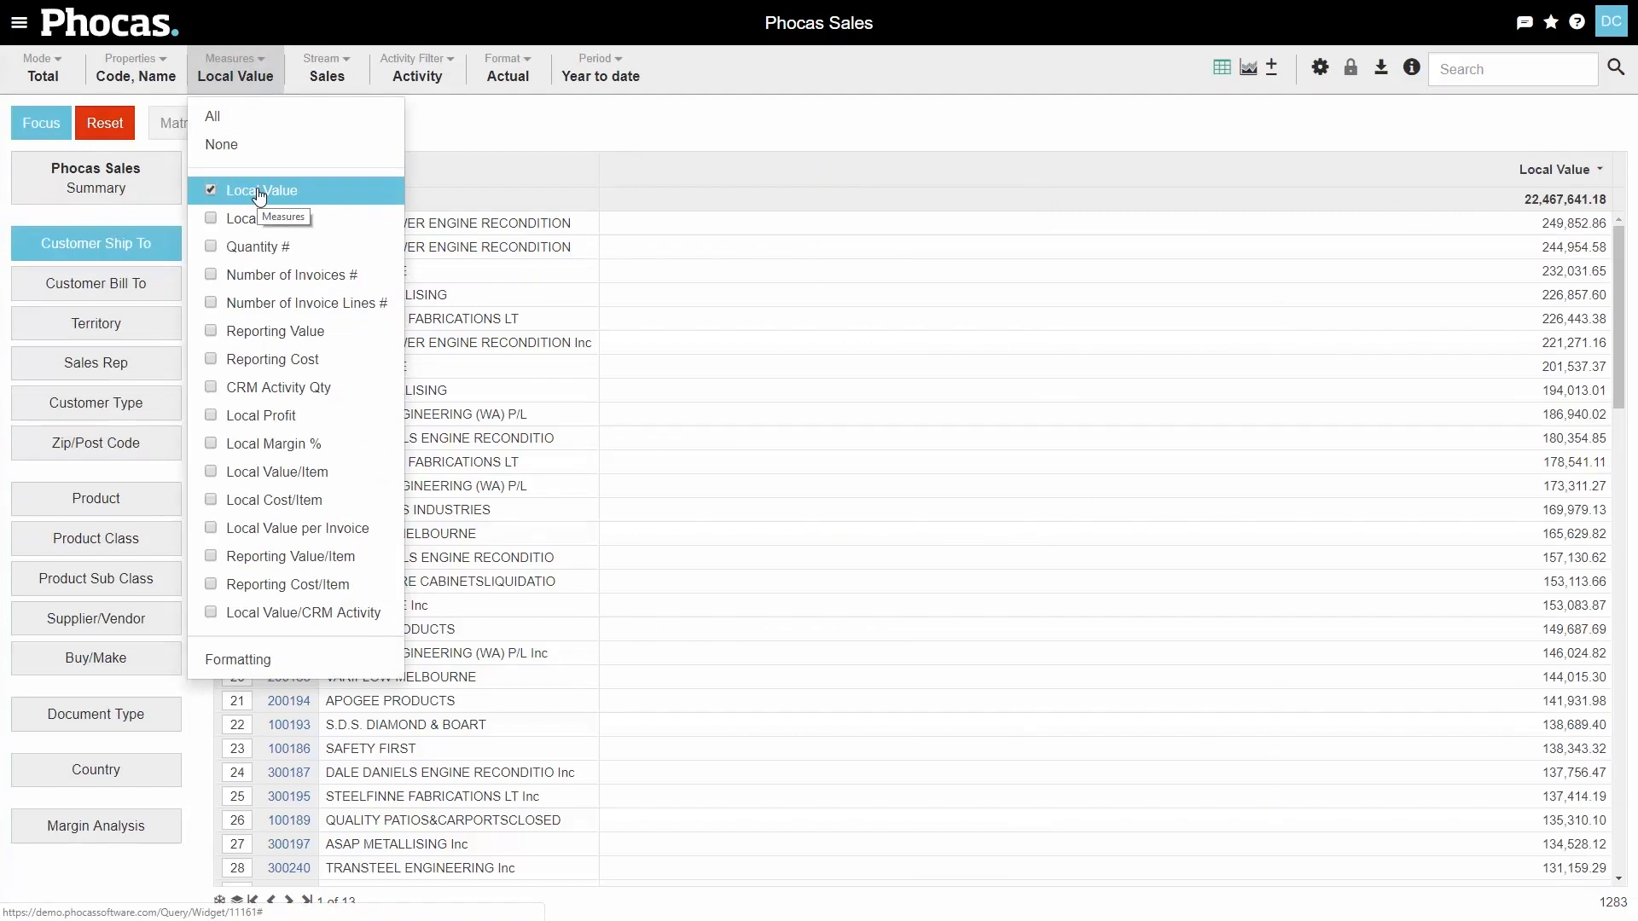
left_click(256, 416)
left_click(269, 442)
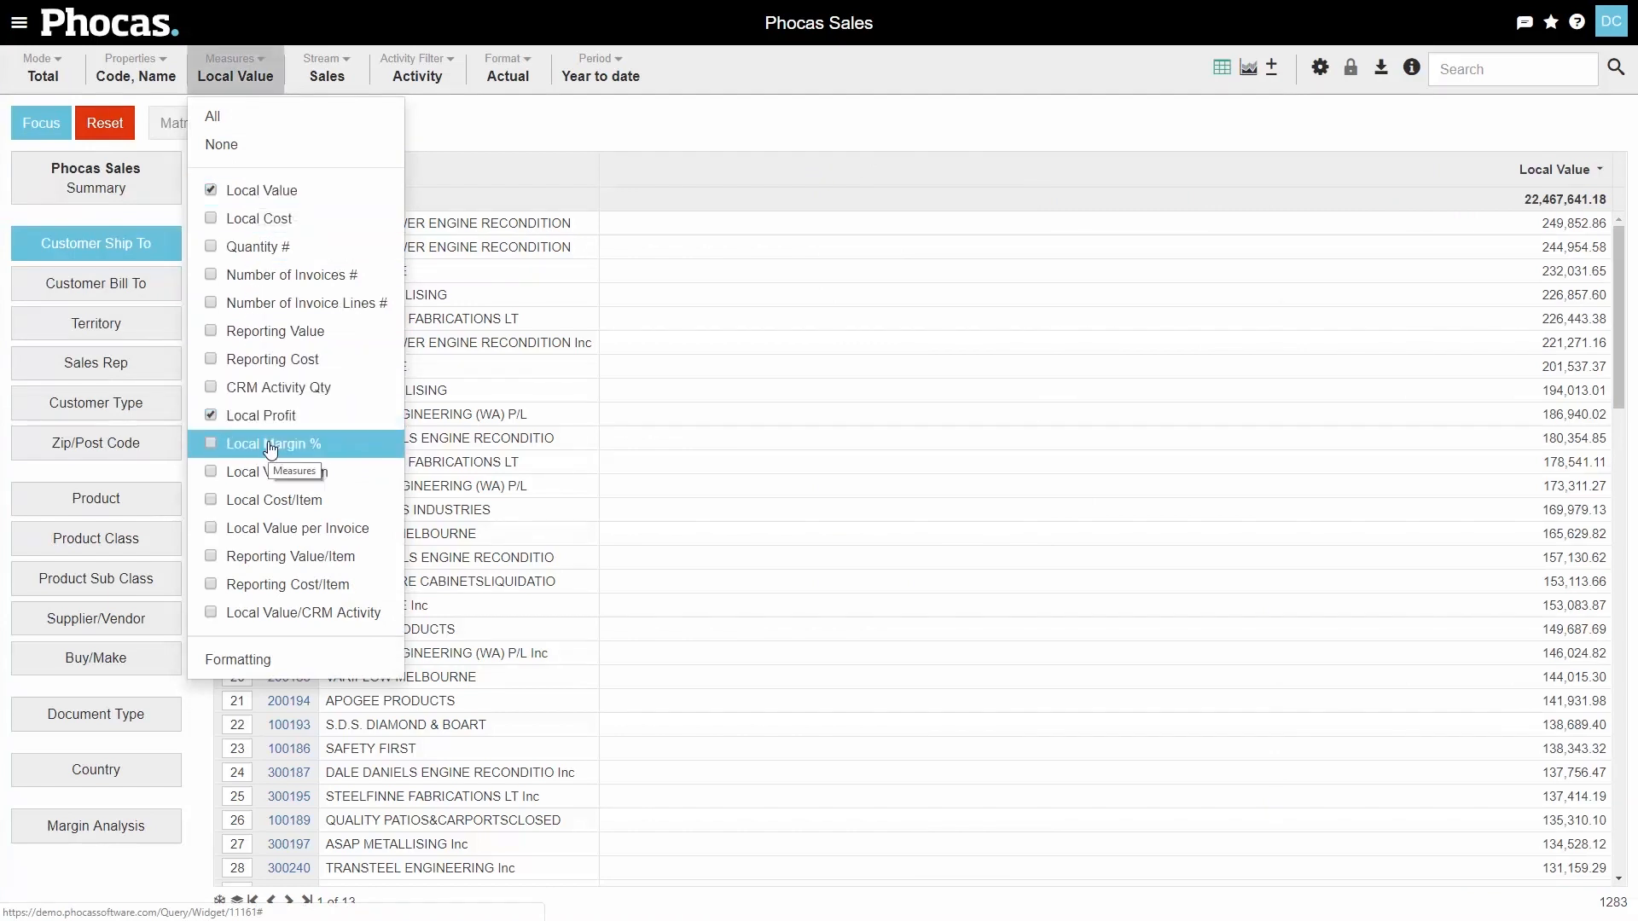
left_click(768, 112)
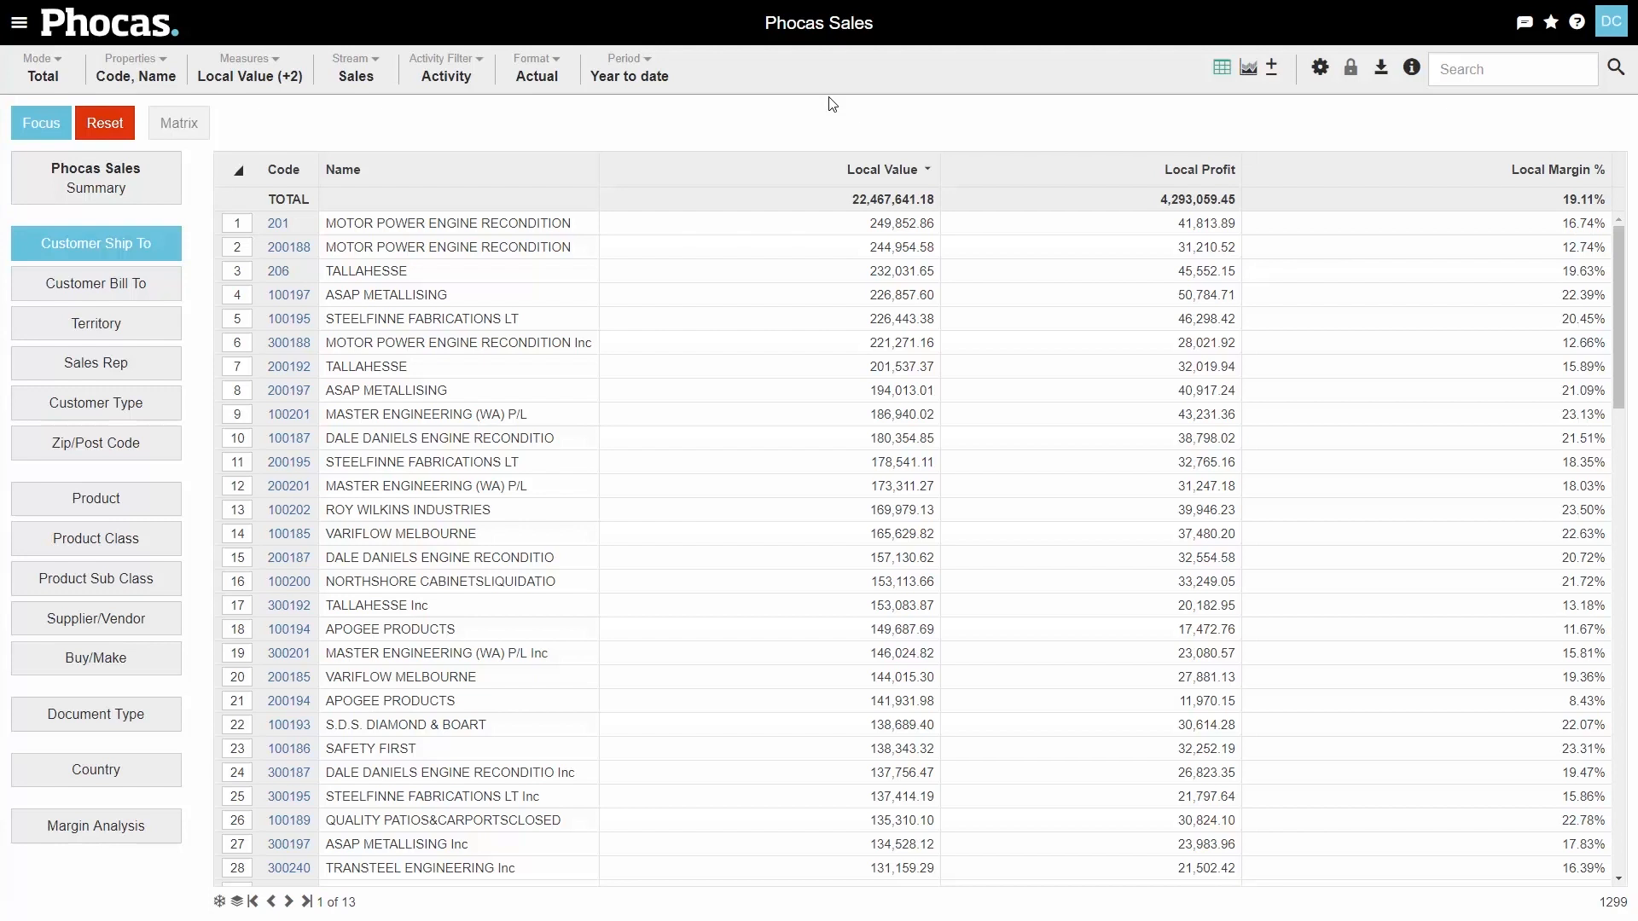
- Open Advanced Search and add a Customer Ship To measure condition based on Sales Local Margin %
left_click(1615, 70)
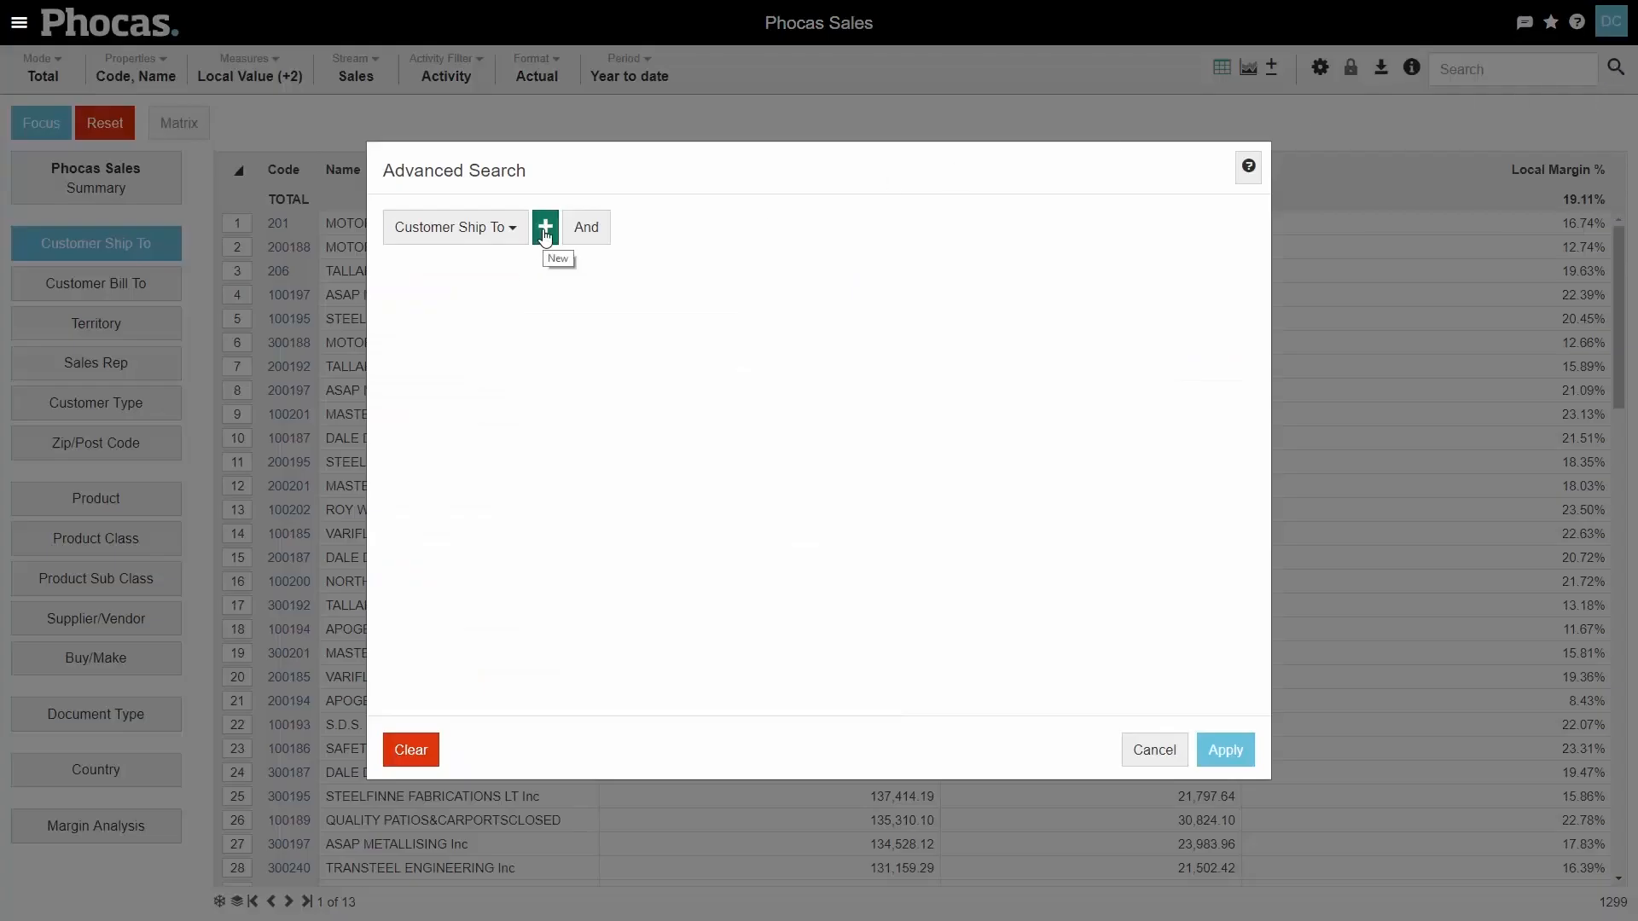
left_click(545, 227)
left_click(571, 324)
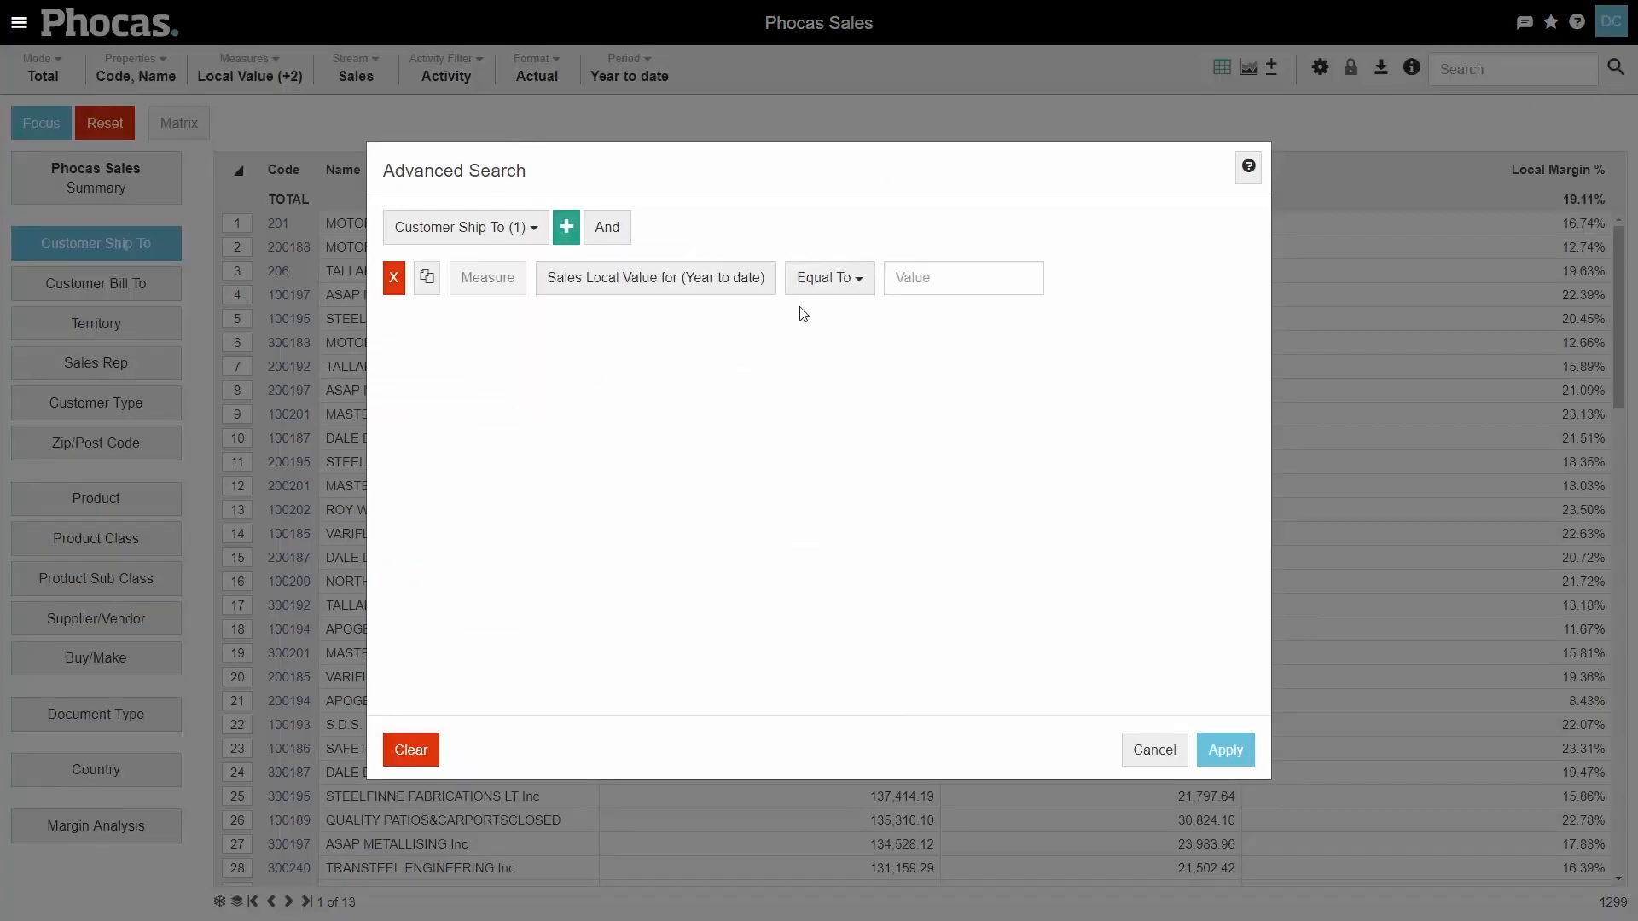
left_click(656, 277)
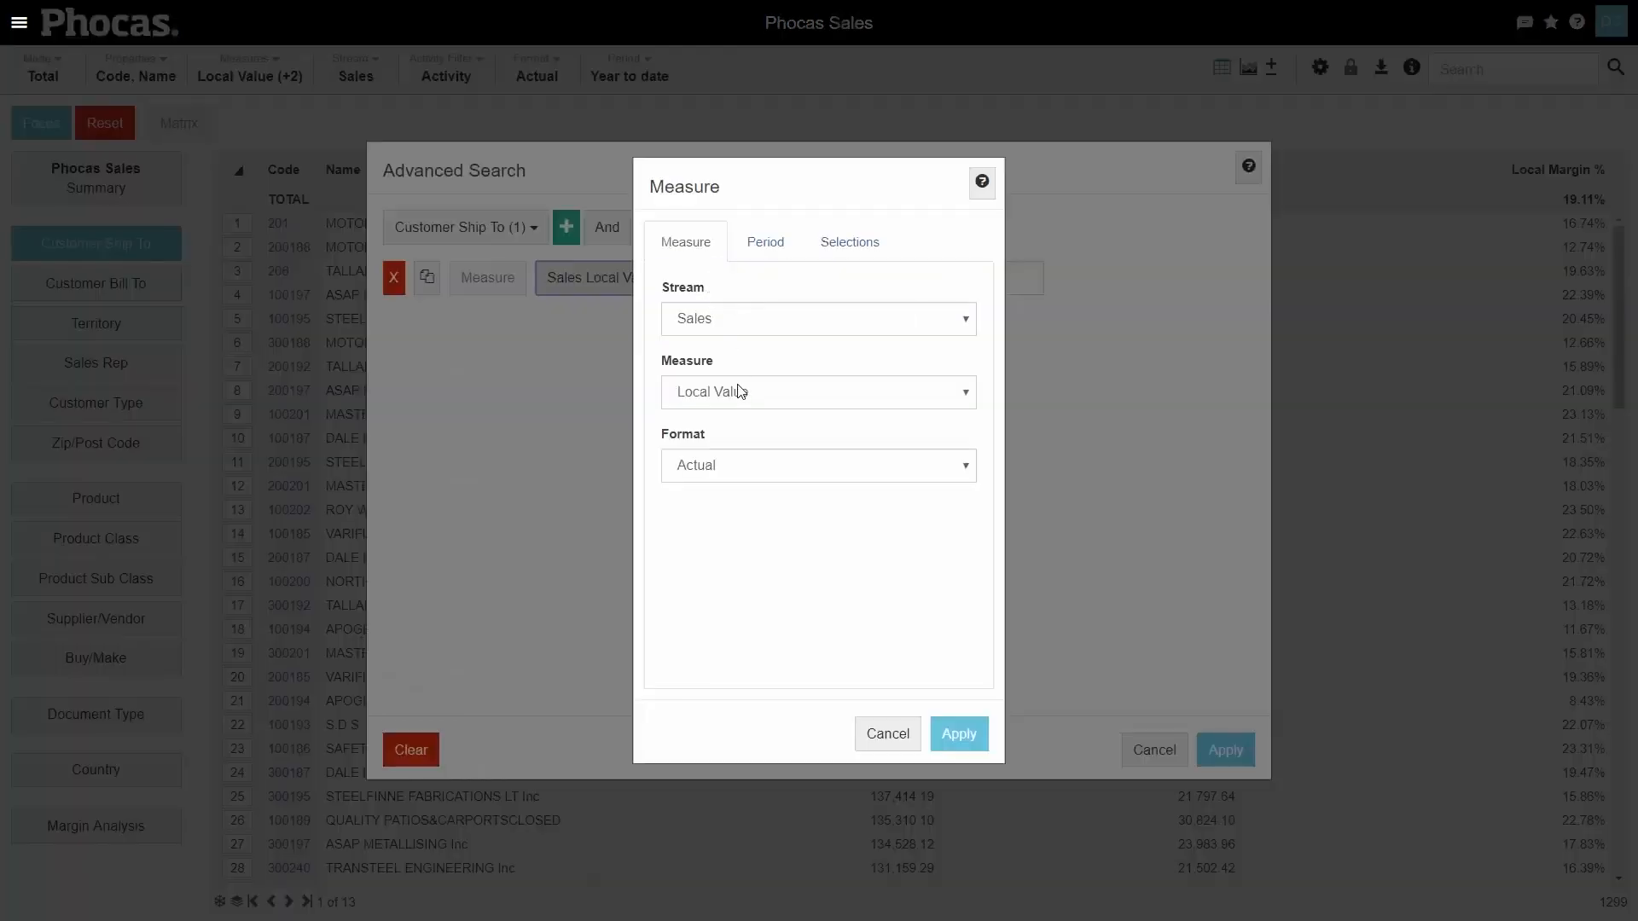
left_click(742, 392)
left_click(783, 570)
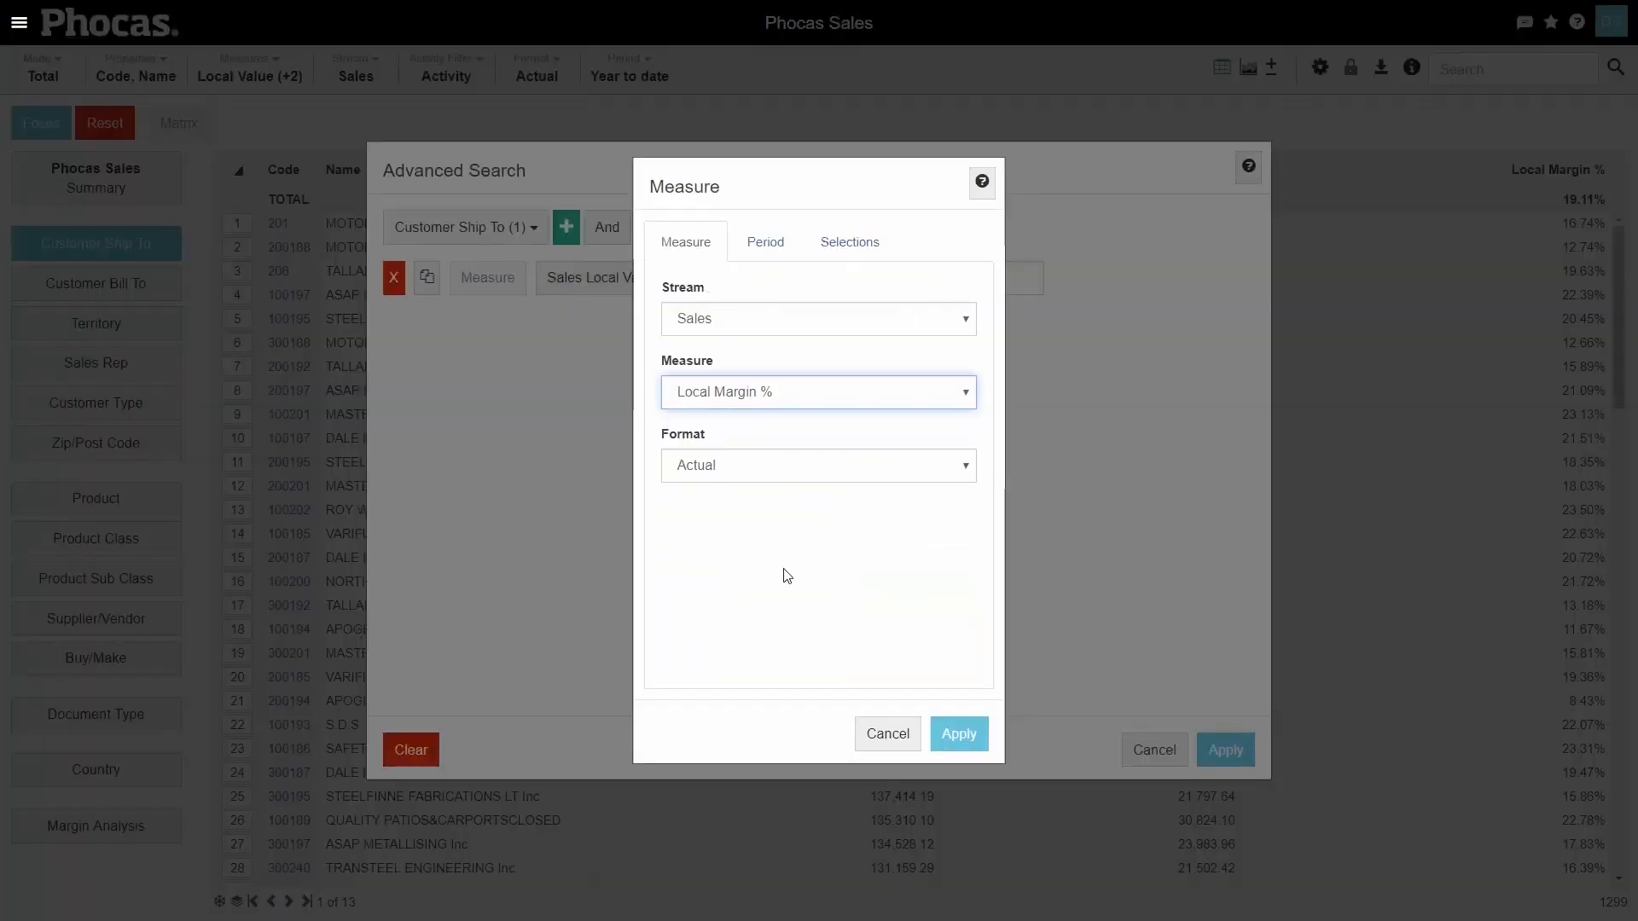
left_click(958, 734)
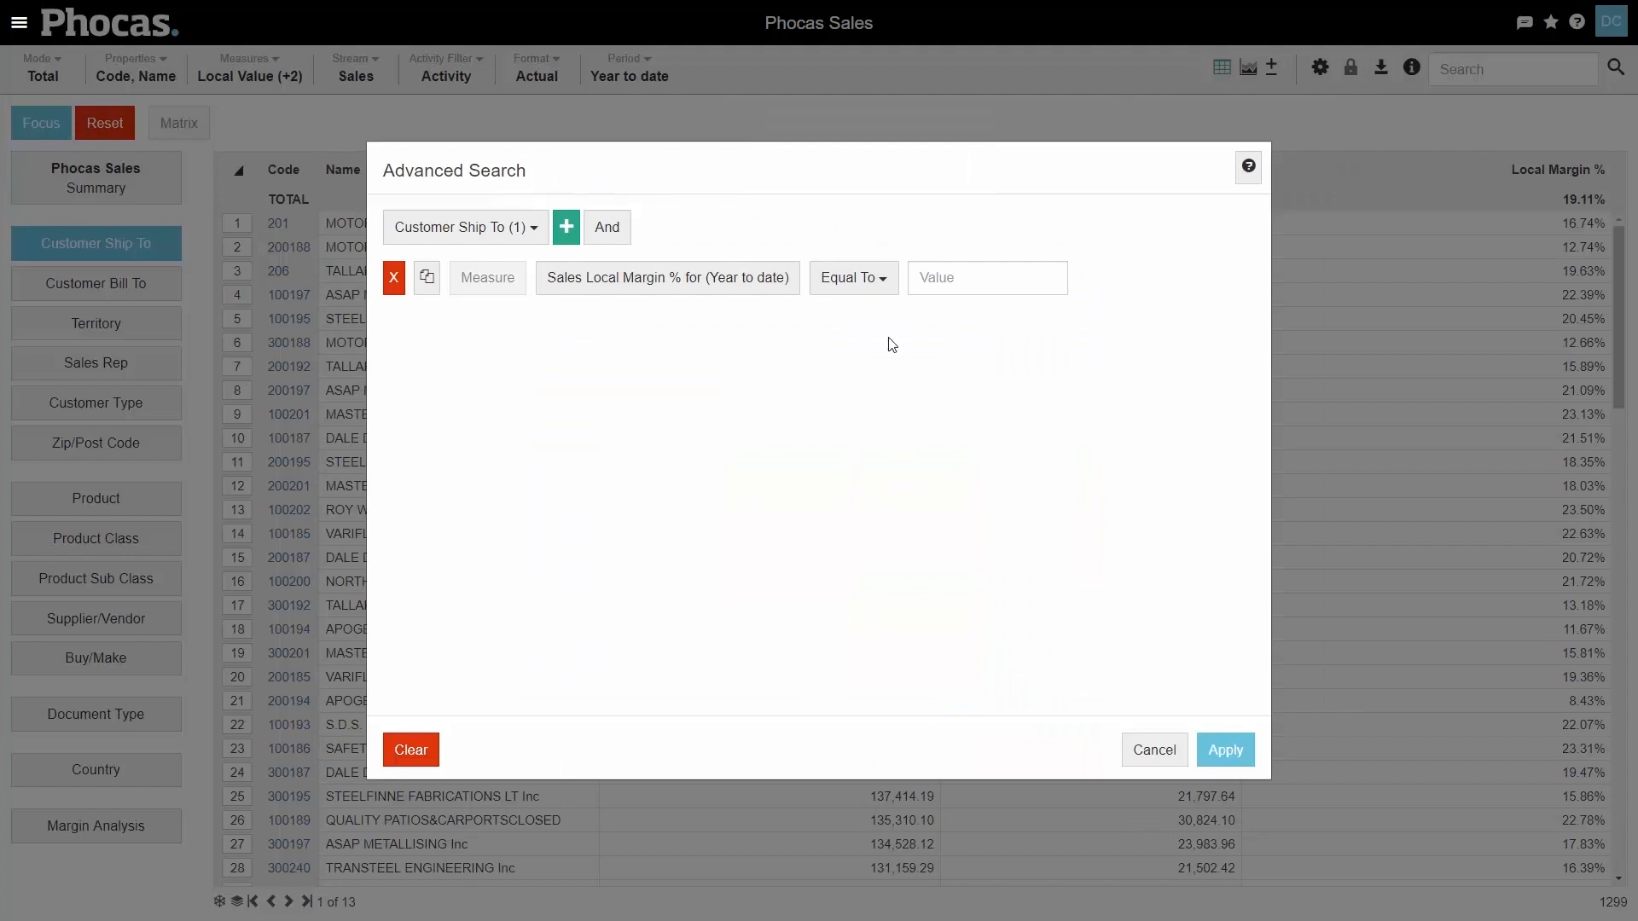
- Set the condition to Less Than 20 and apply the advanced search to the customers
left_click(883, 279)
left_click(891, 401)
left_click(982, 271)
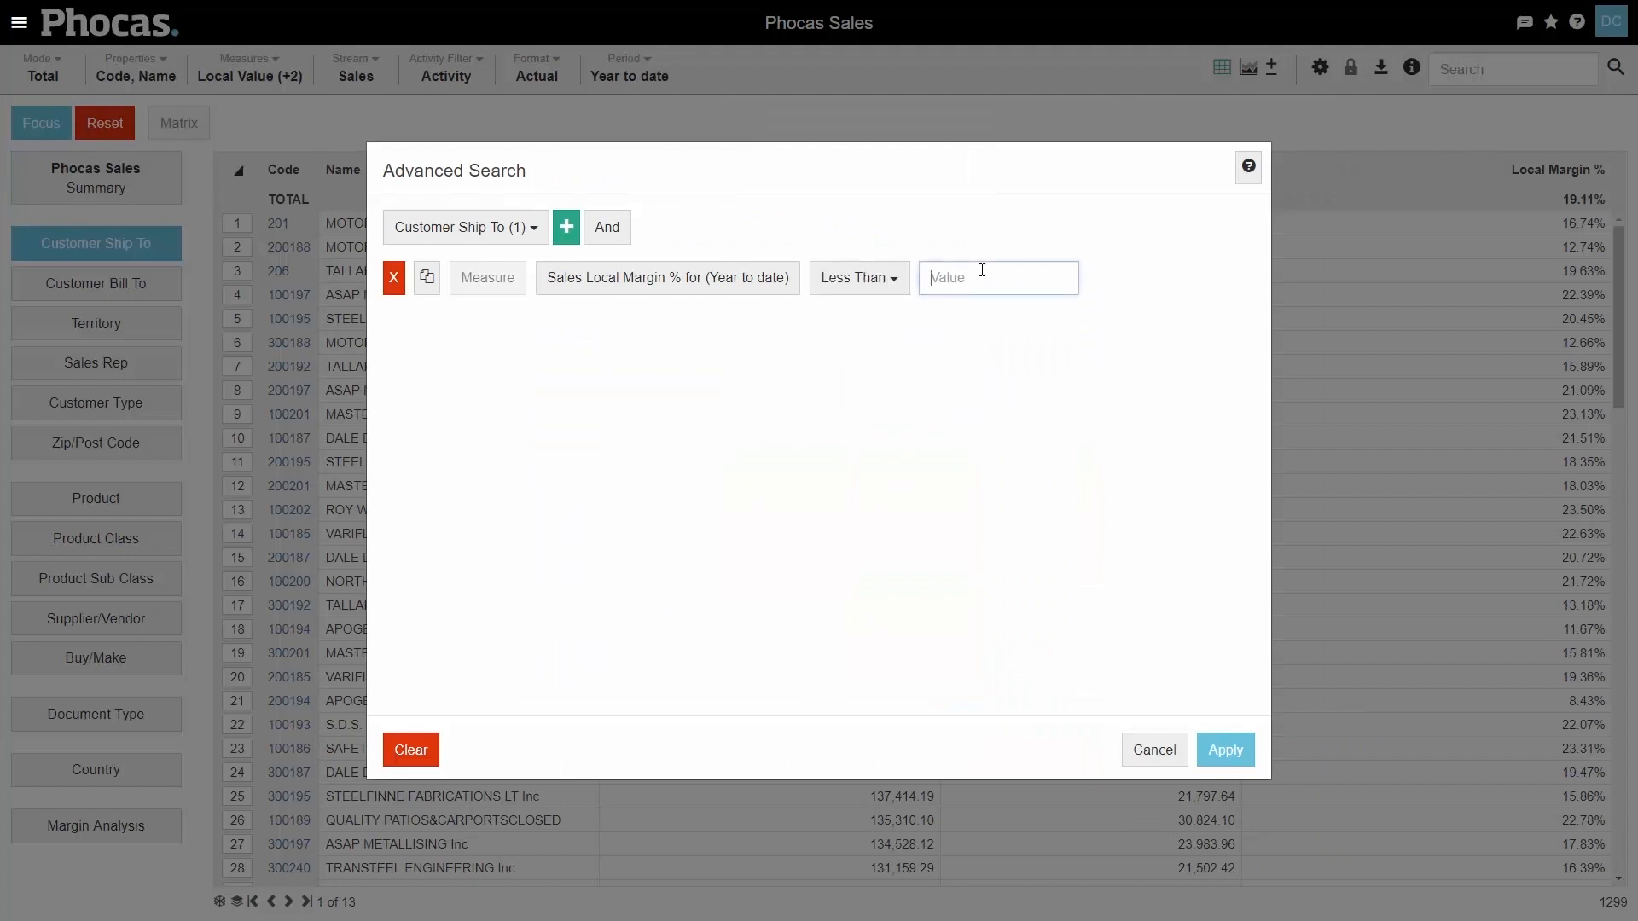
type("20")
left_click(1017, 423)
left_click(1226, 750)
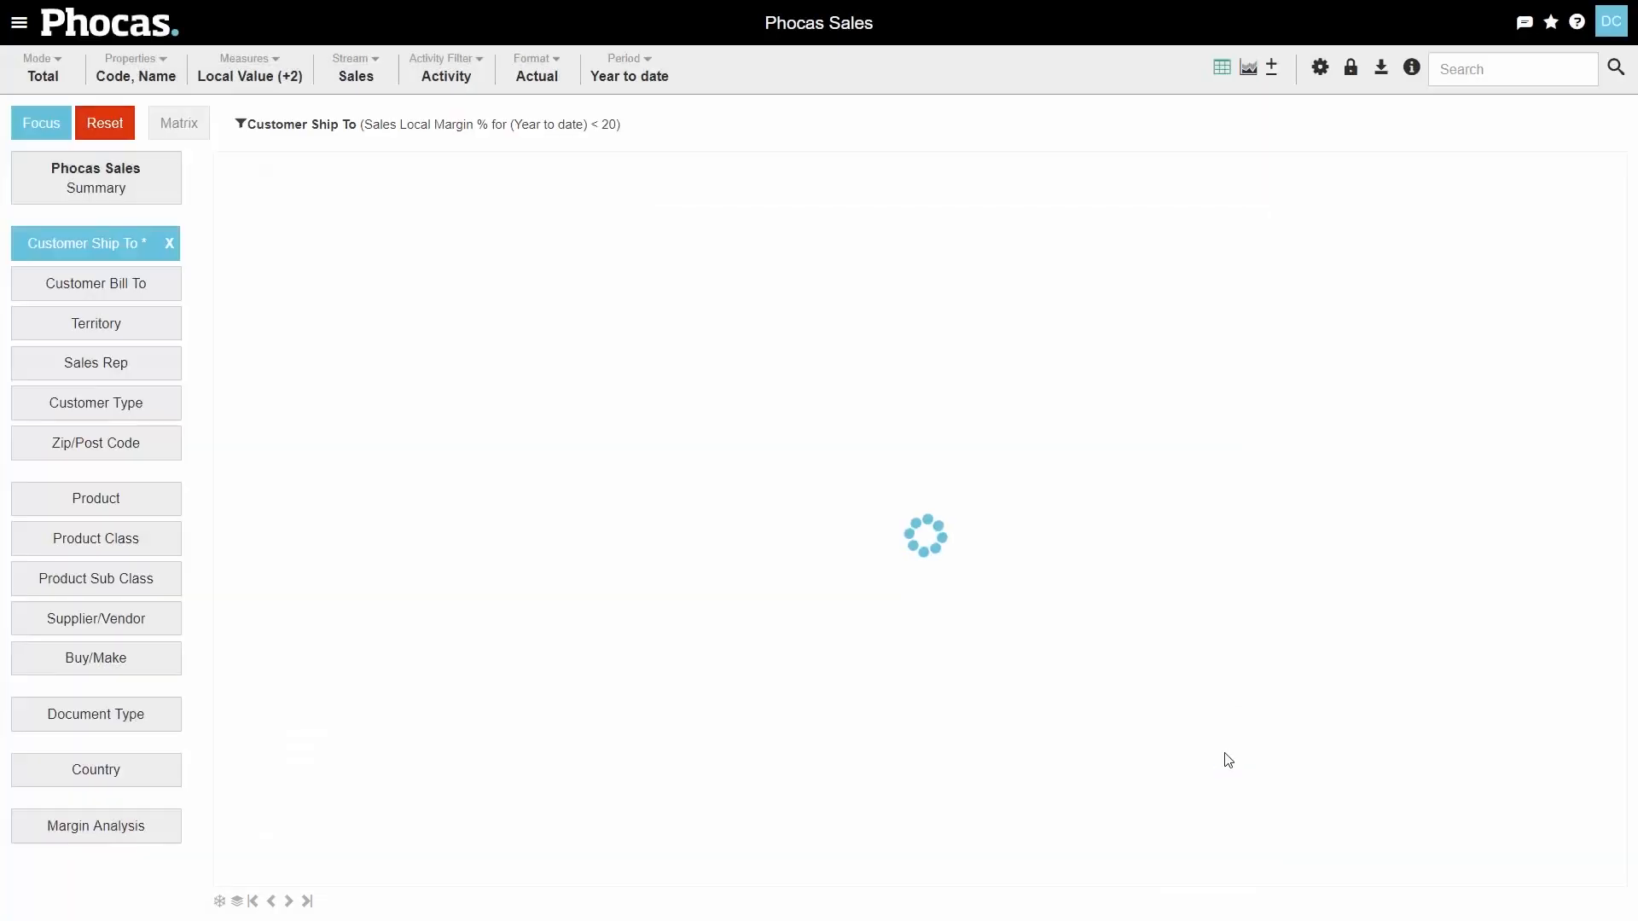